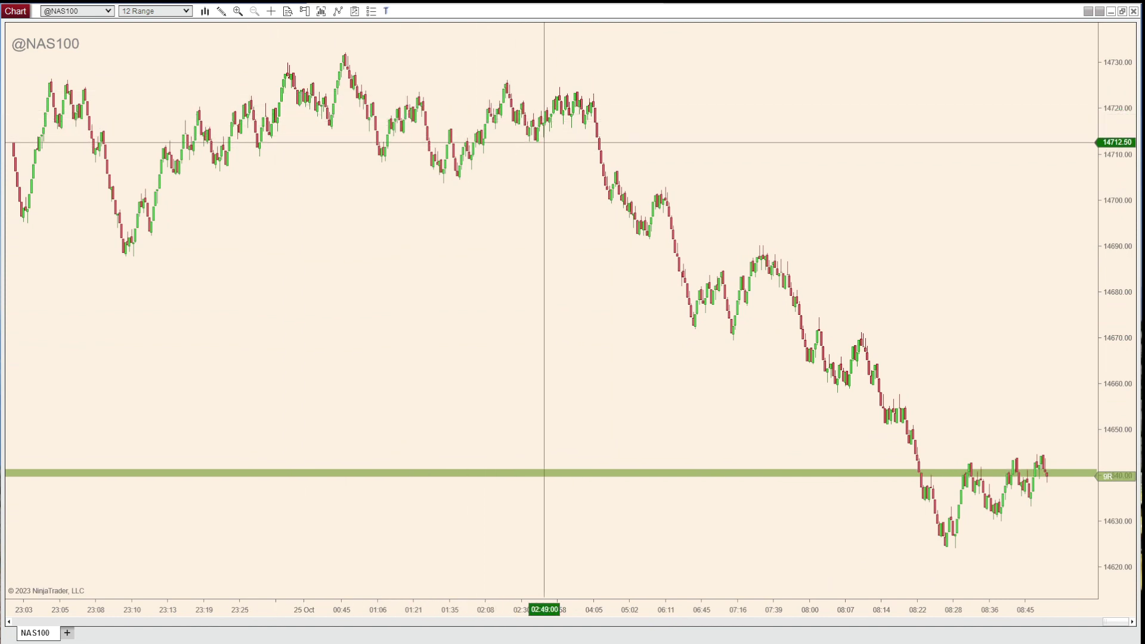
middle_click(644, 226)
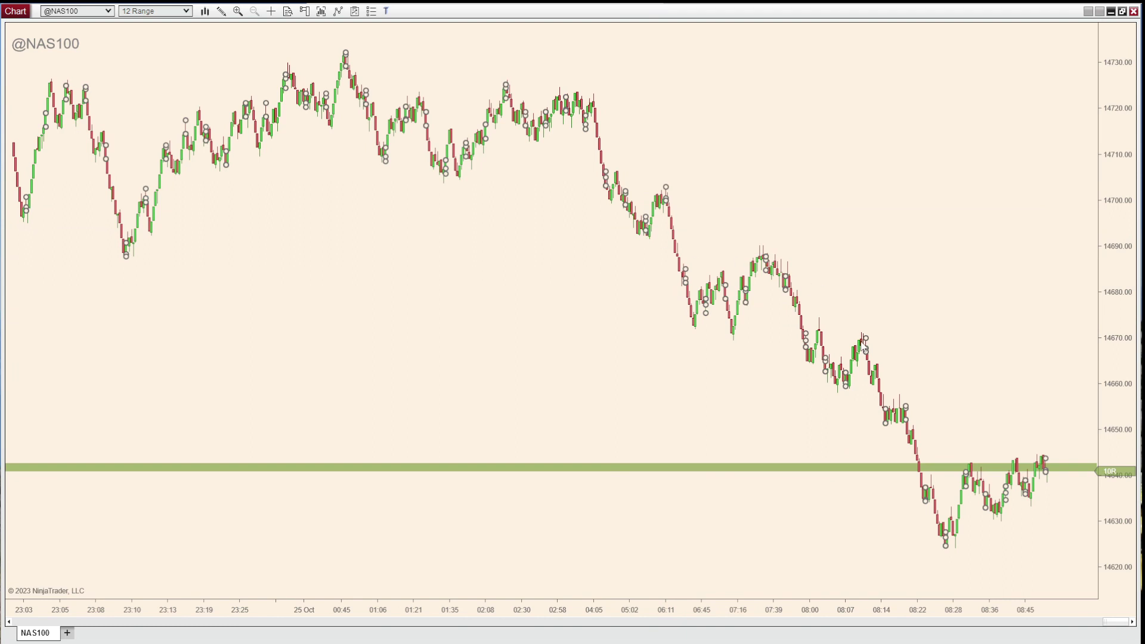
Apply the DanValcu HA type to the pjsHeikenAshi indicator to preview it.
key(ctrl+i)
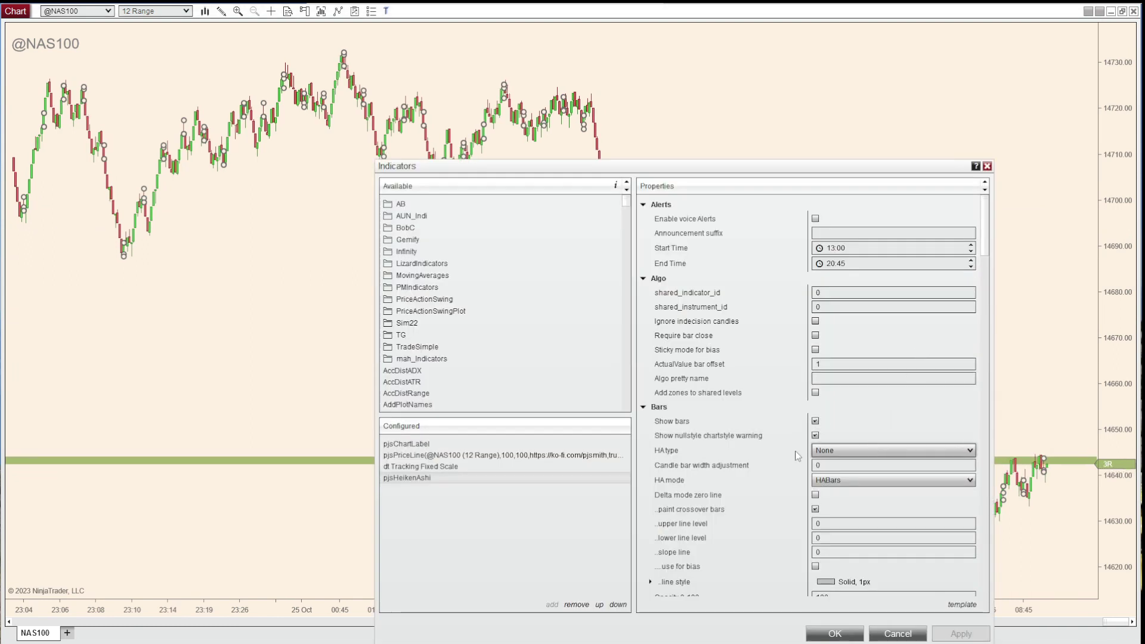
click(851, 451)
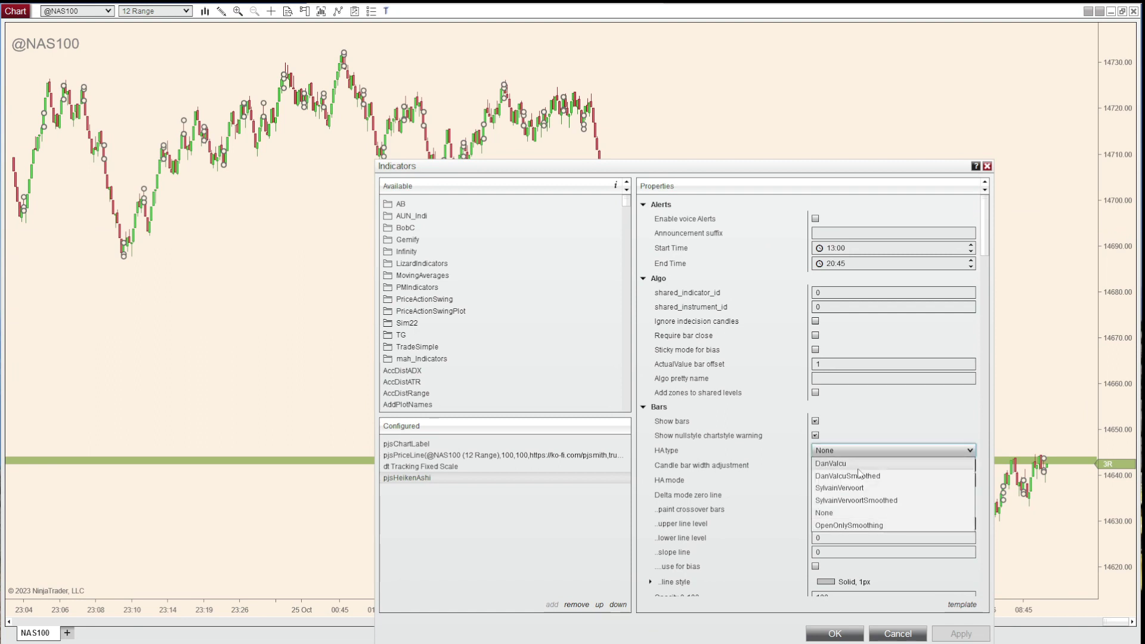
click(852, 464)
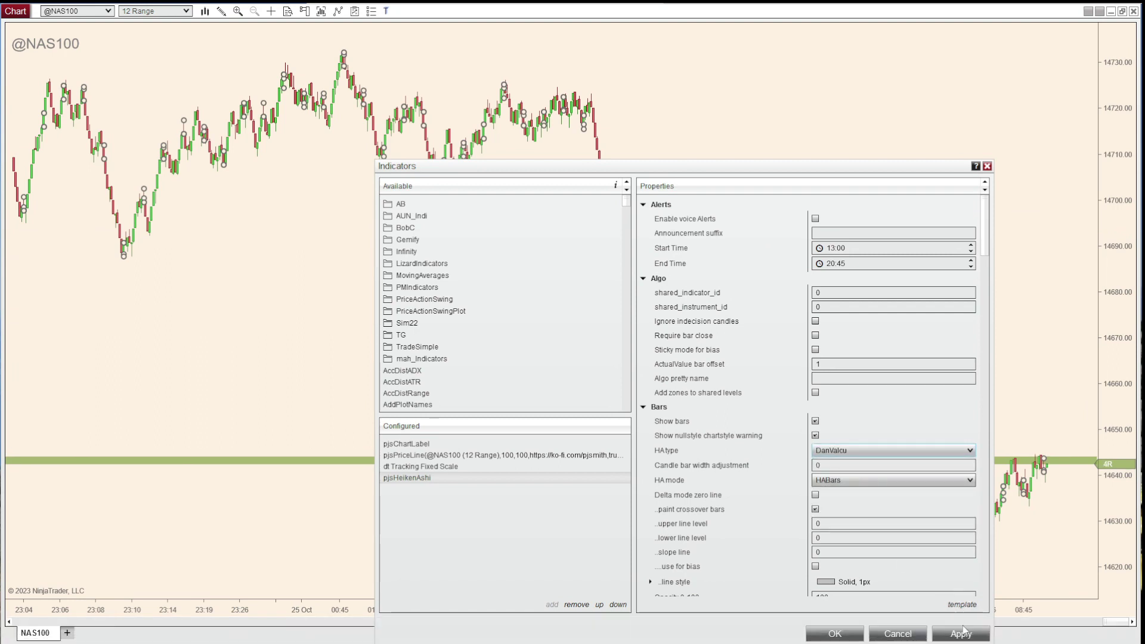
click(961, 633)
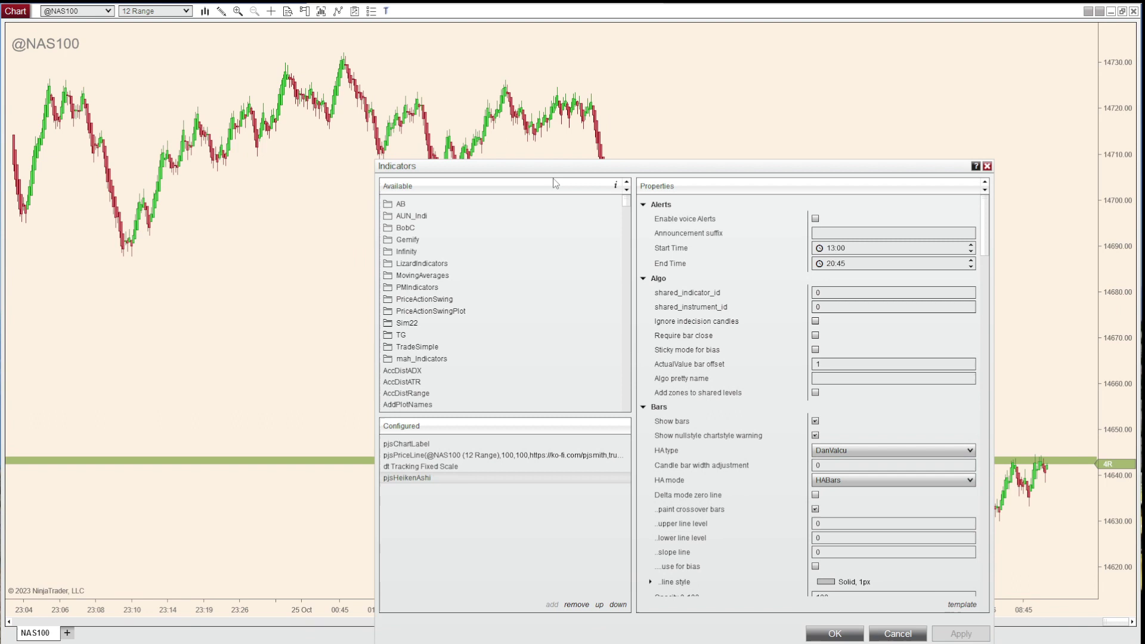
Set the pjsHeikenAshi HA type back to None and confirm with OK.
drag(547, 174, 504, 91)
click(775, 368)
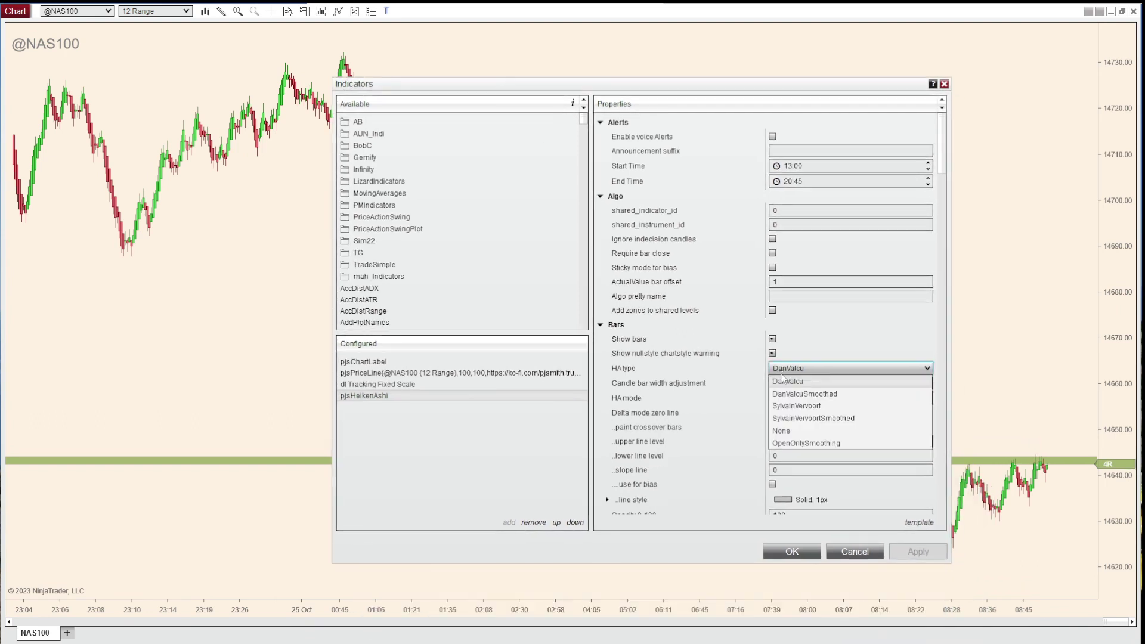
click(799, 430)
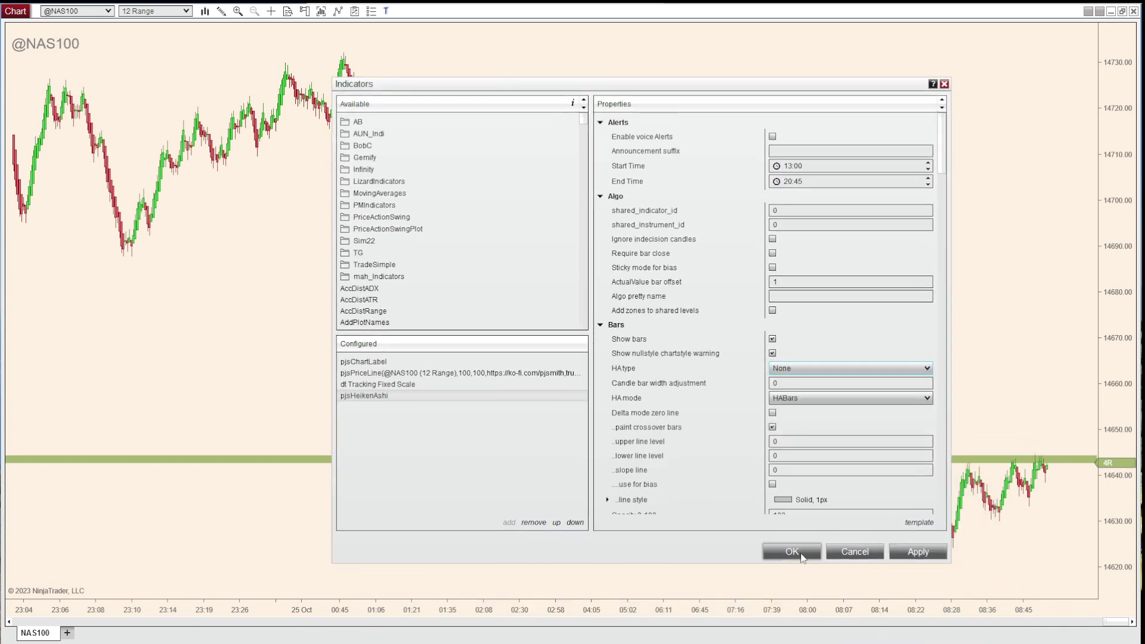
click(792, 551)
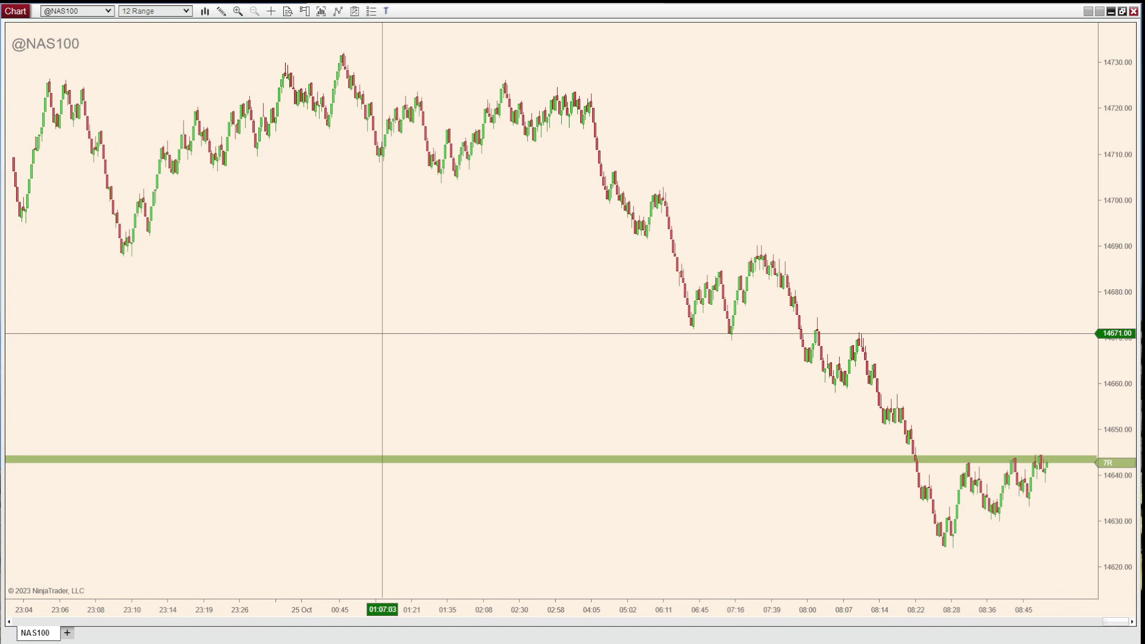
click(321, 12)
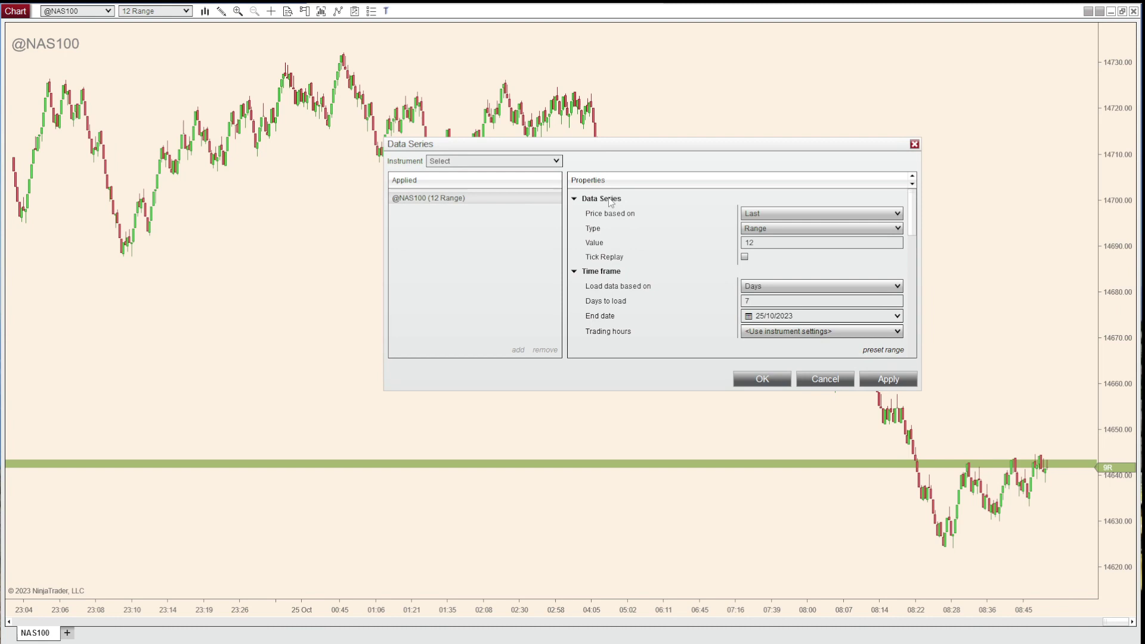
click(506, 160)
click(430, 247)
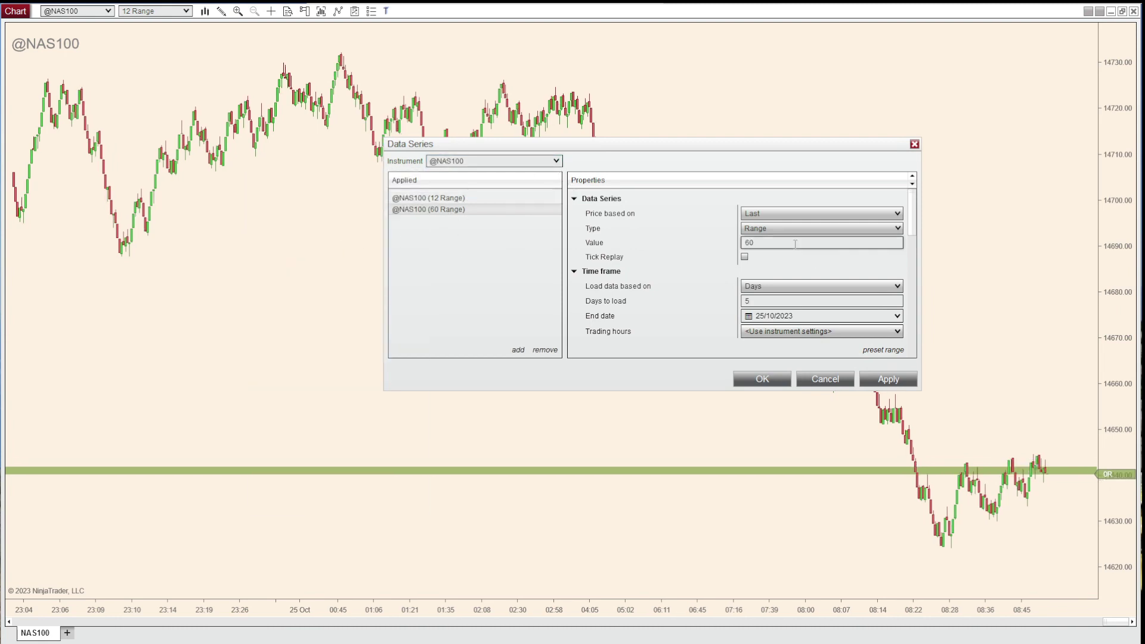
click(752, 301)
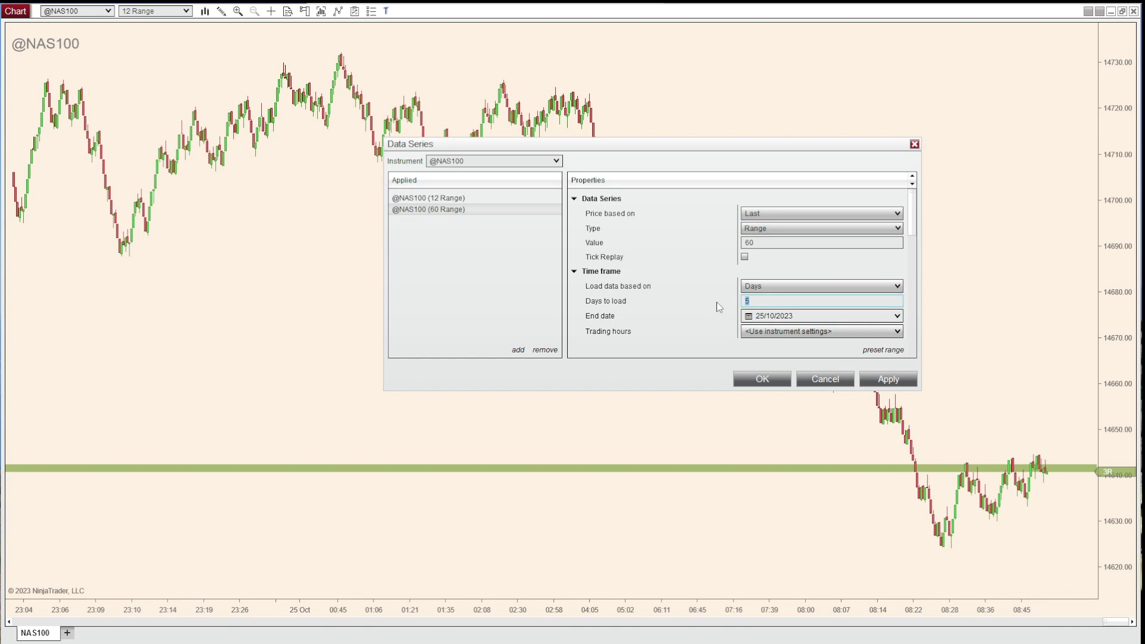
text(7)
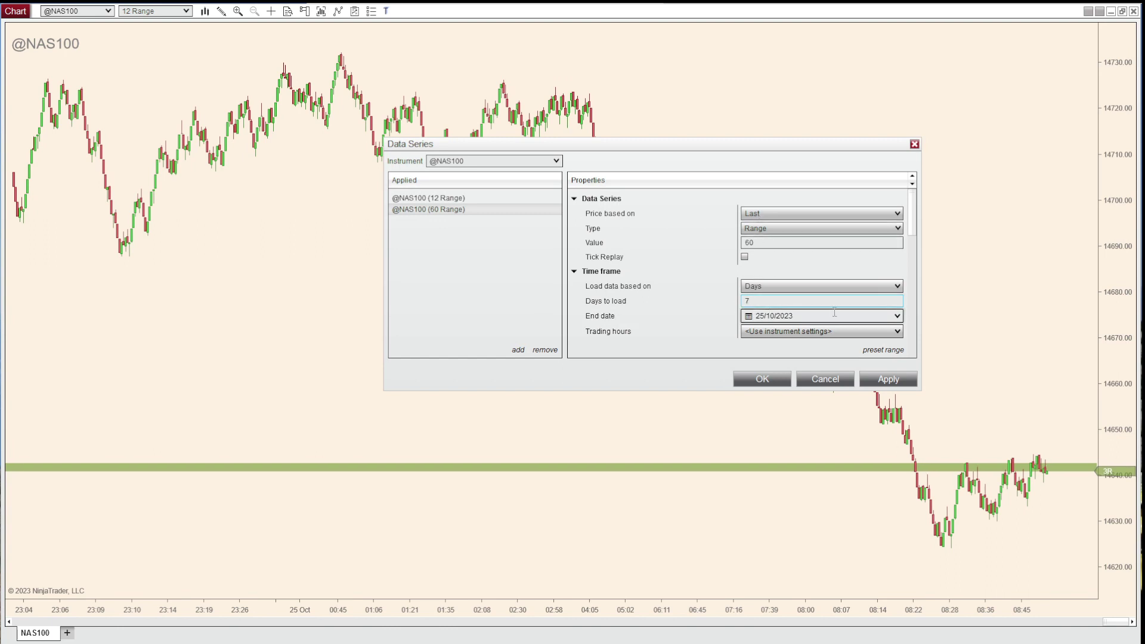
scroll(766, 301, down, 3)
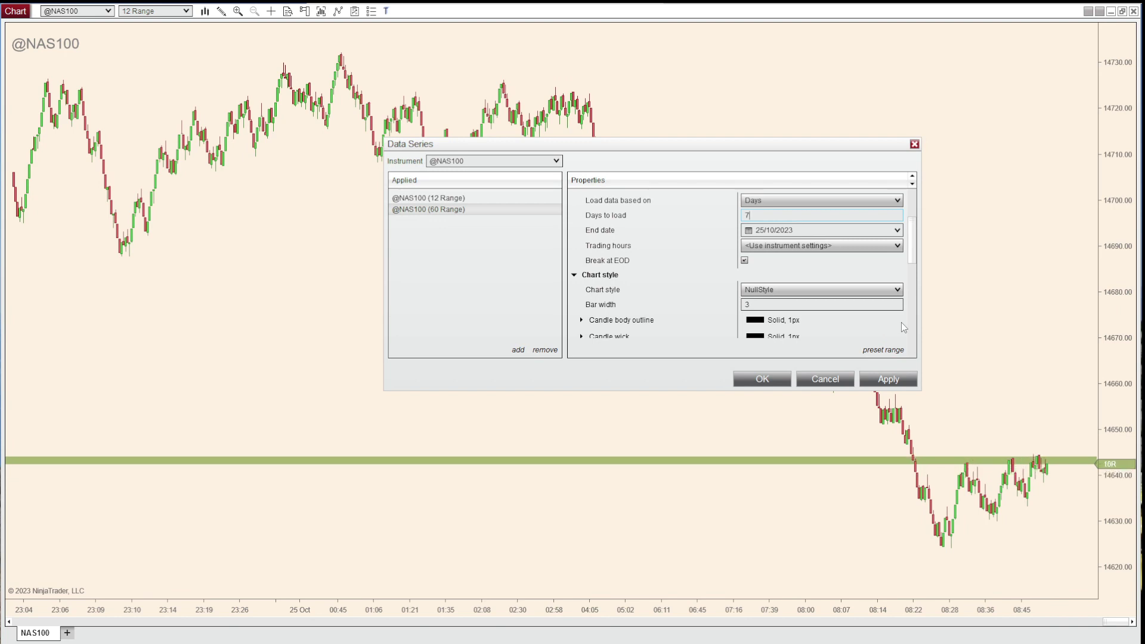
scroll(900, 322, down, 3)
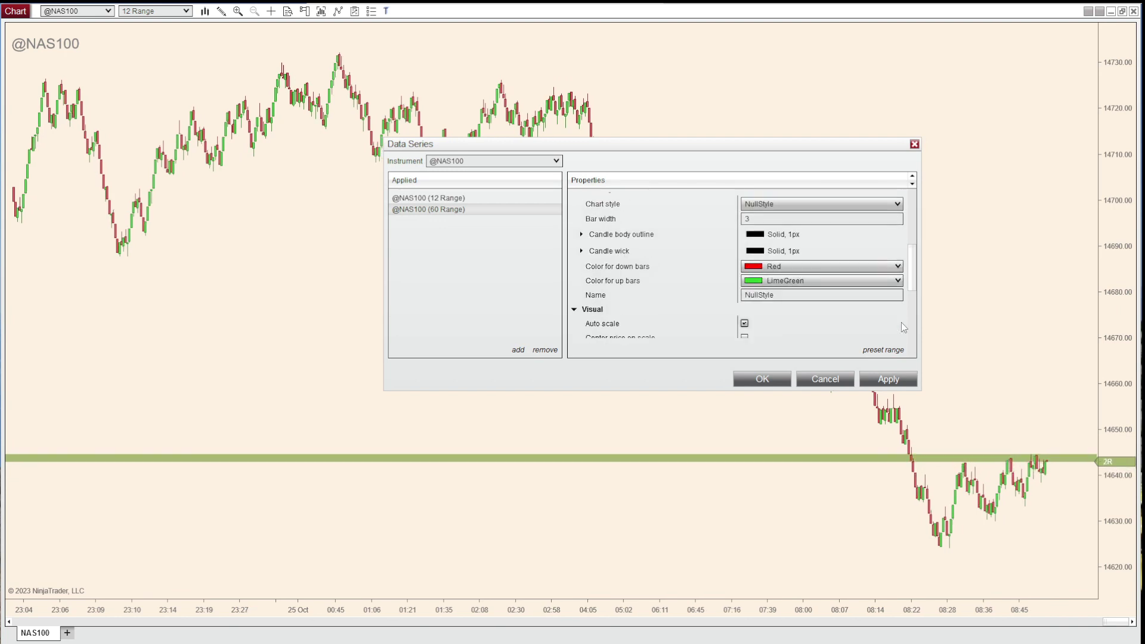
scroll(799, 313, down, 3)
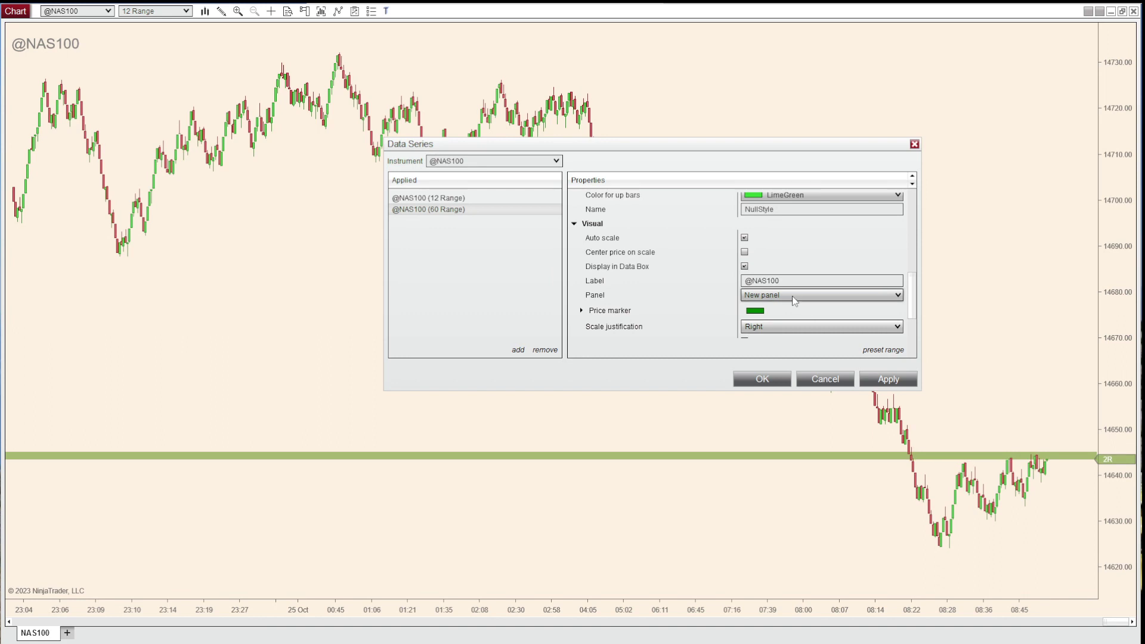
Turn off Auto scale and Data Box, place the series in Panel 1, hide its price marker.
click(745, 238)
click(745, 266)
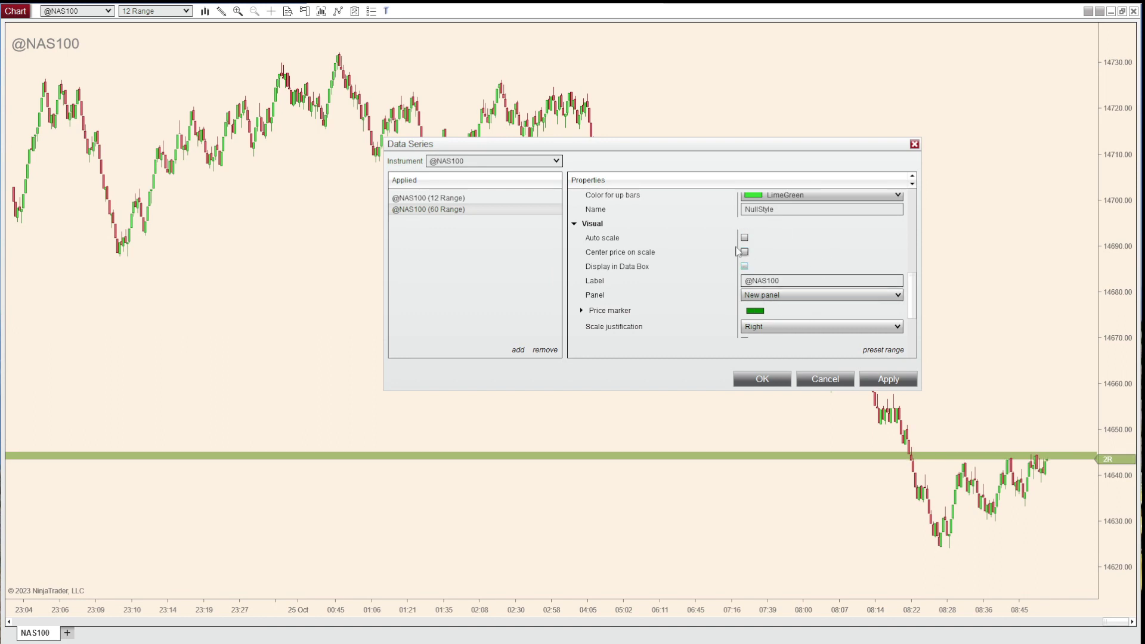
click(788, 296)
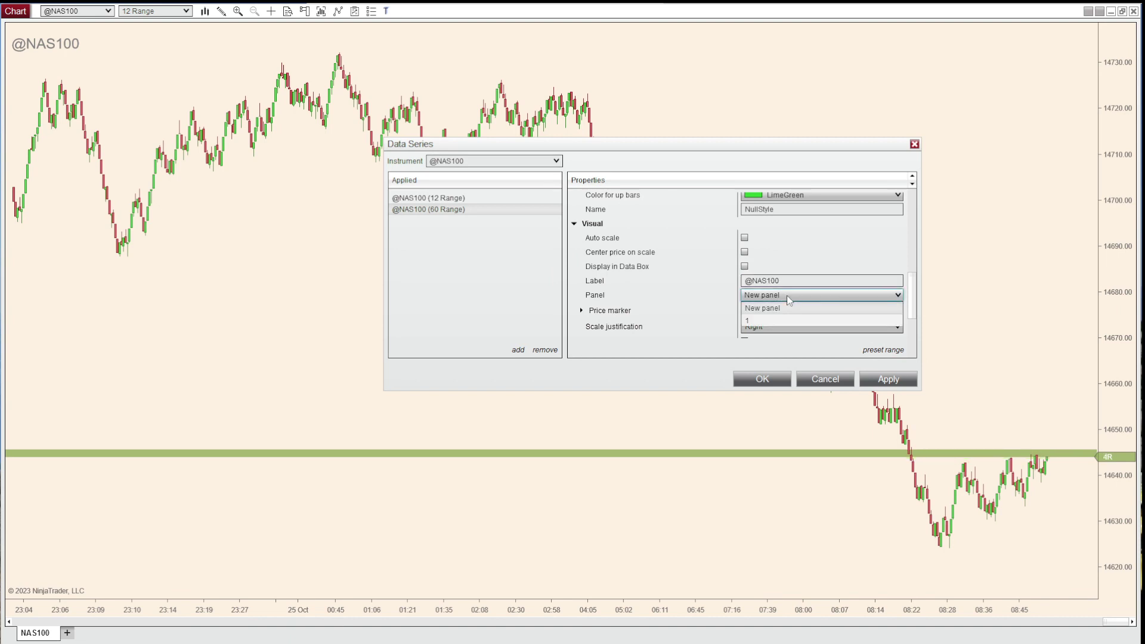
click(748, 320)
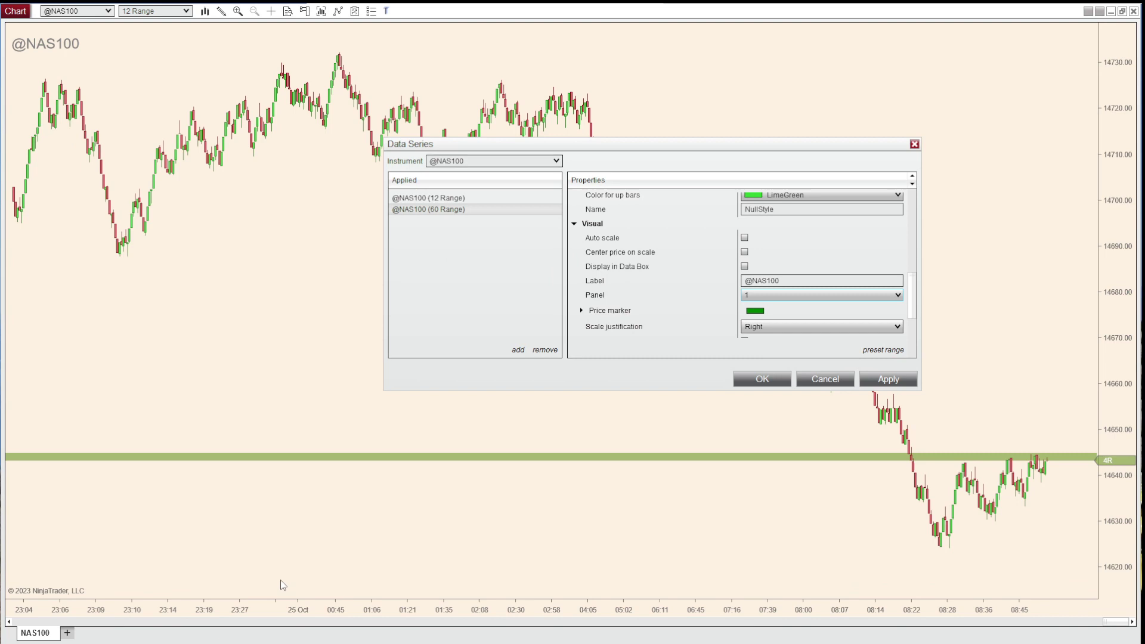
scroll(617, 246, down, 3)
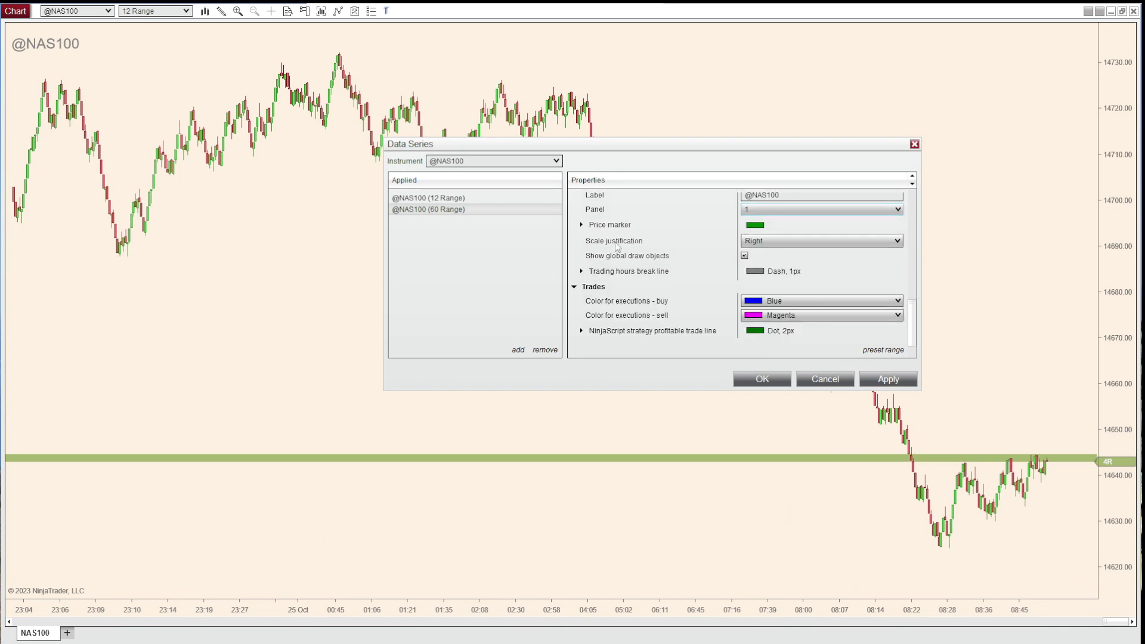
click(582, 226)
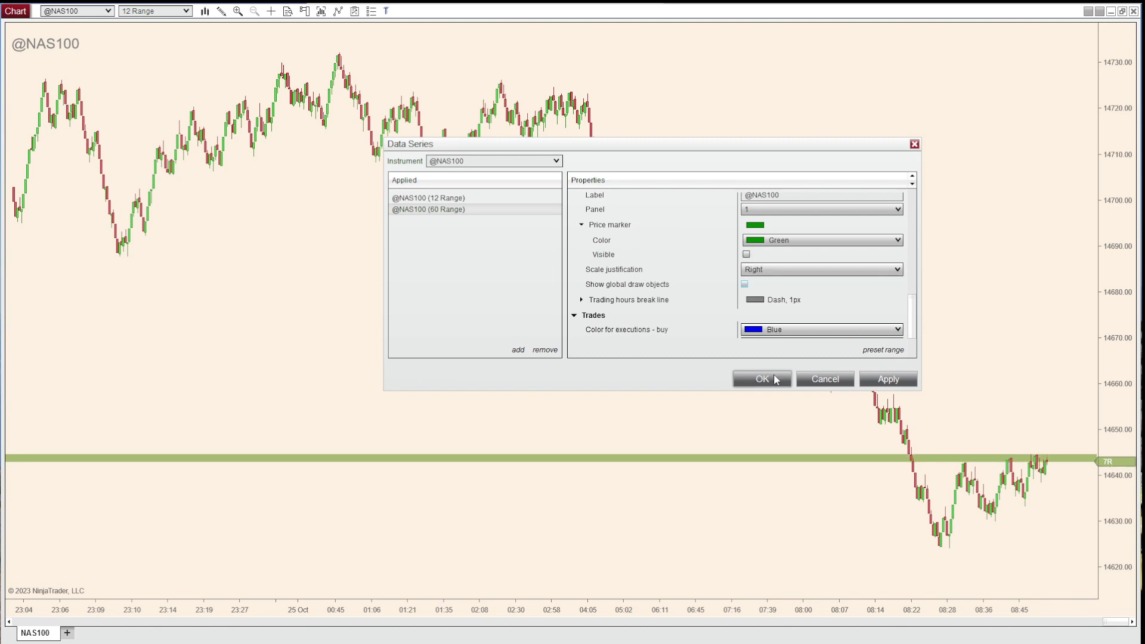
click(776, 379)
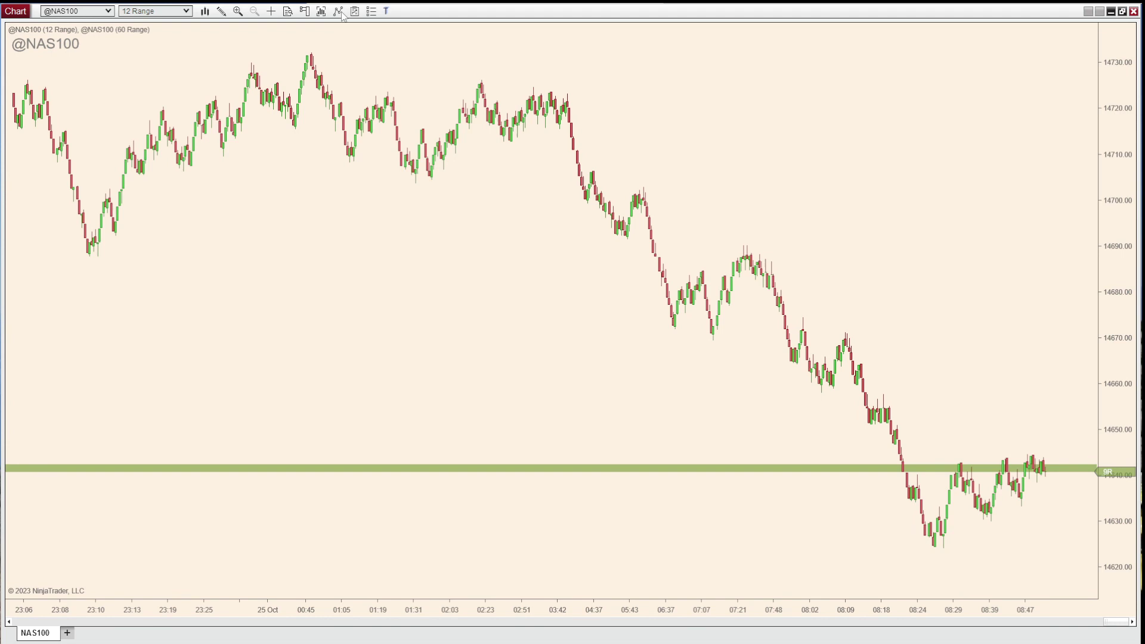
Review the configured pjsPriceLine, pjsChartLabel and pjsHeikenAshi settings in the Indicators window.
key(ctrl+i)
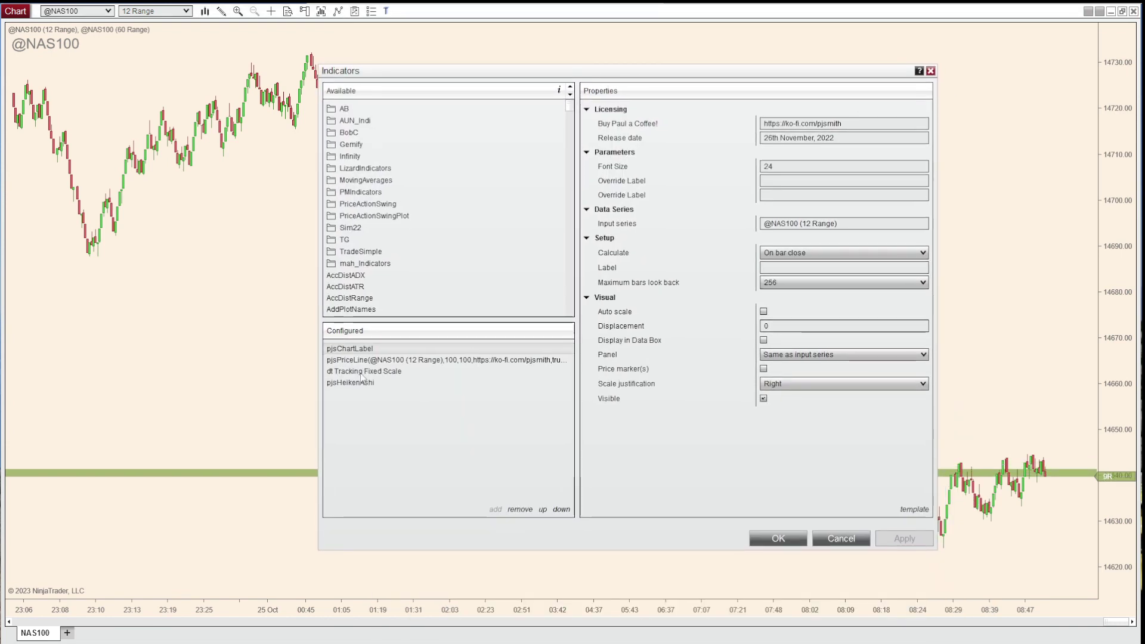
click(379, 361)
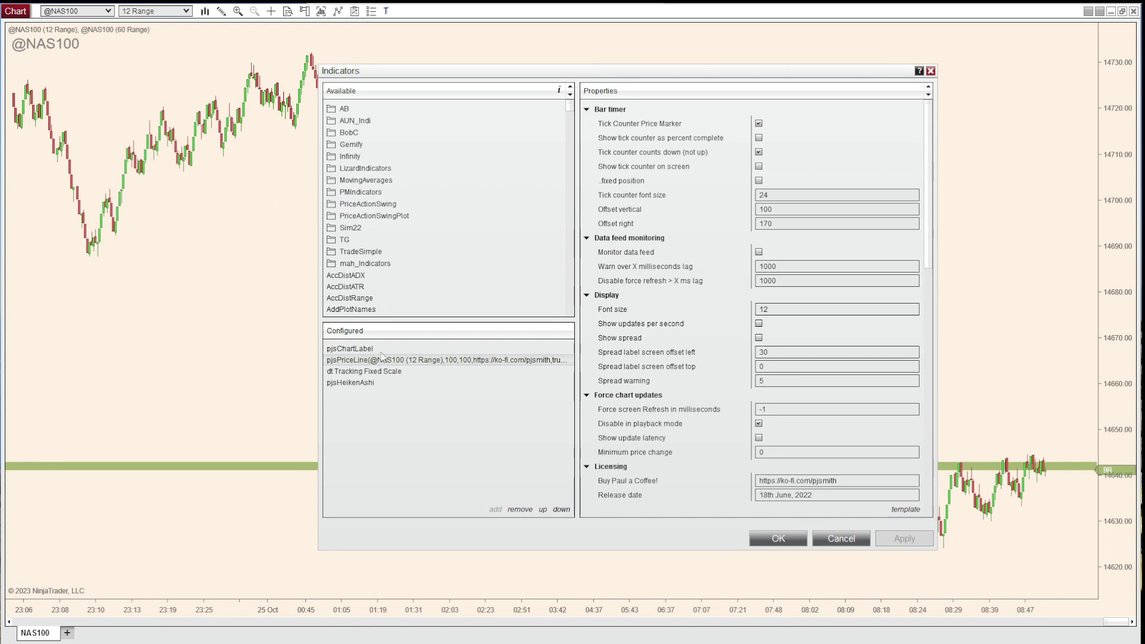
click(378, 349)
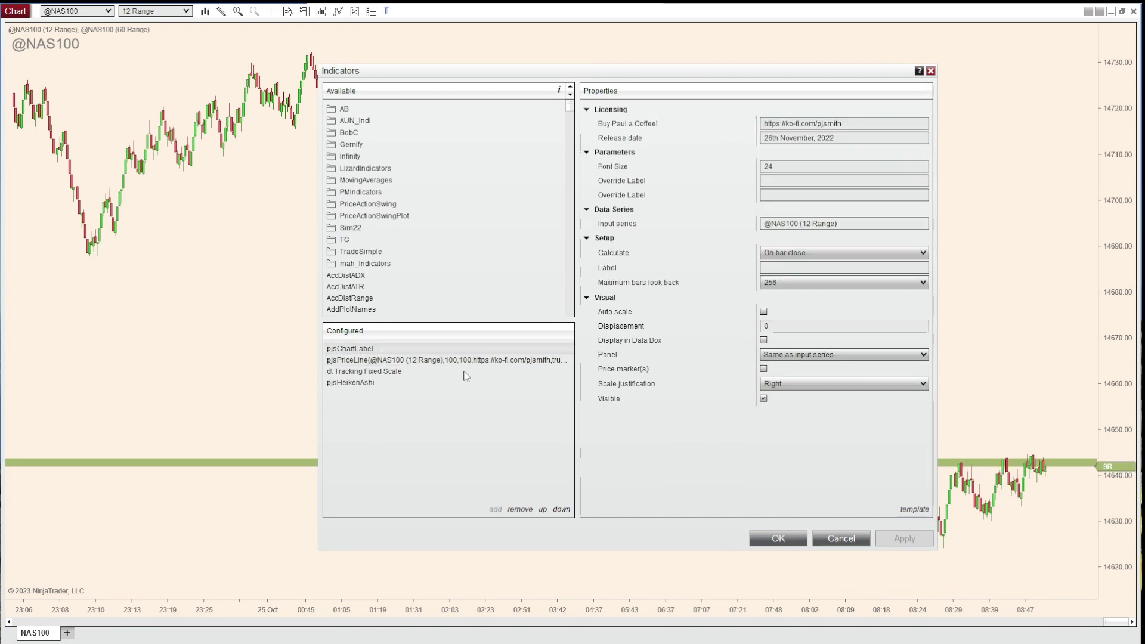
click(531, 467)
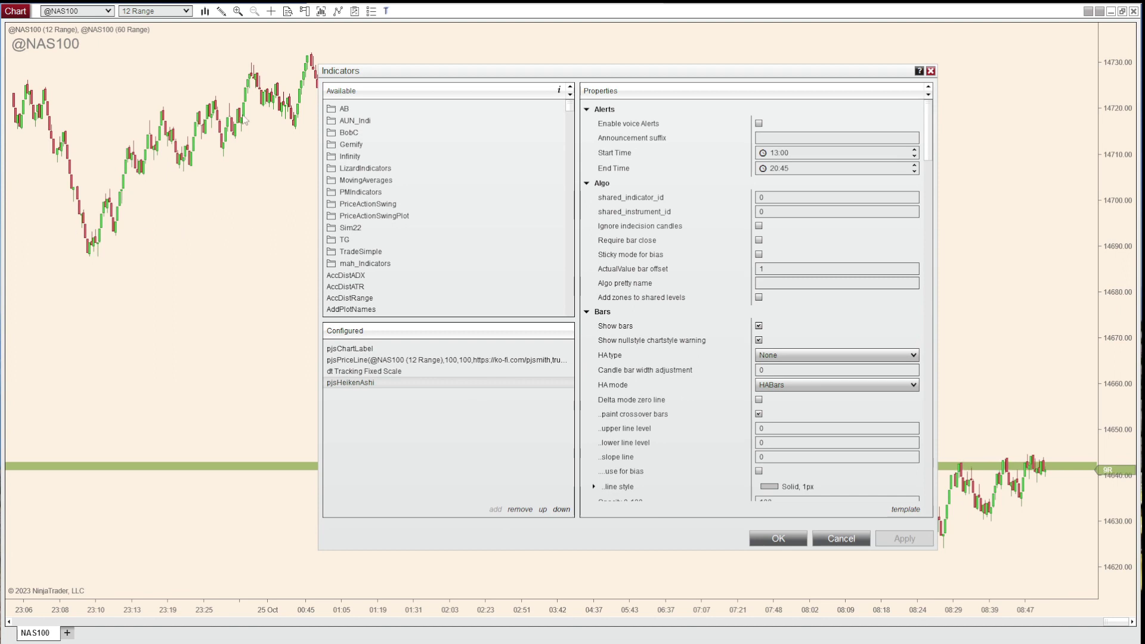
Scroll the Available indicators list down to pjsHeikenAshi and select it.
scroll(451, 265, down, 15)
click(448, 263)
scroll(444, 262, down, 3)
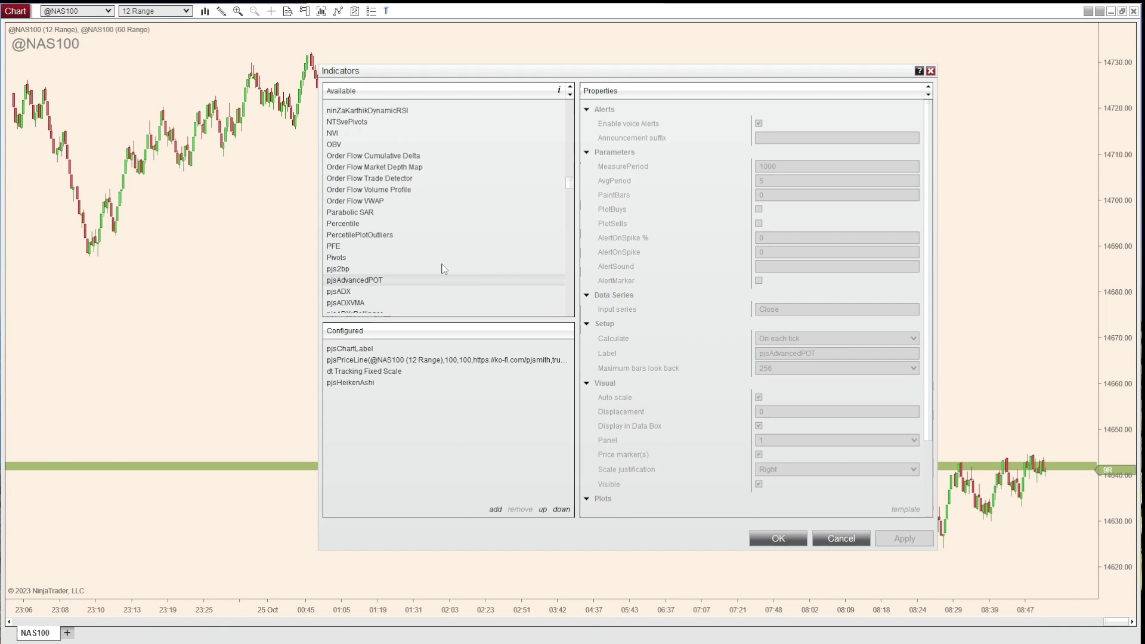
scroll(457, 250, down, 8)
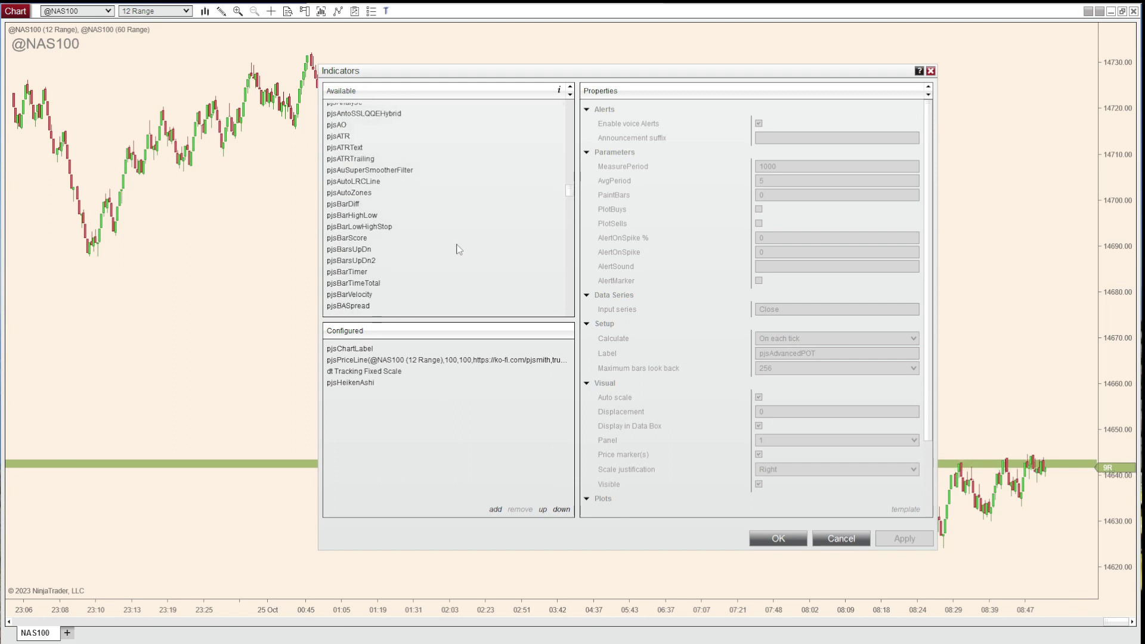
scroll(458, 250, down, 10)
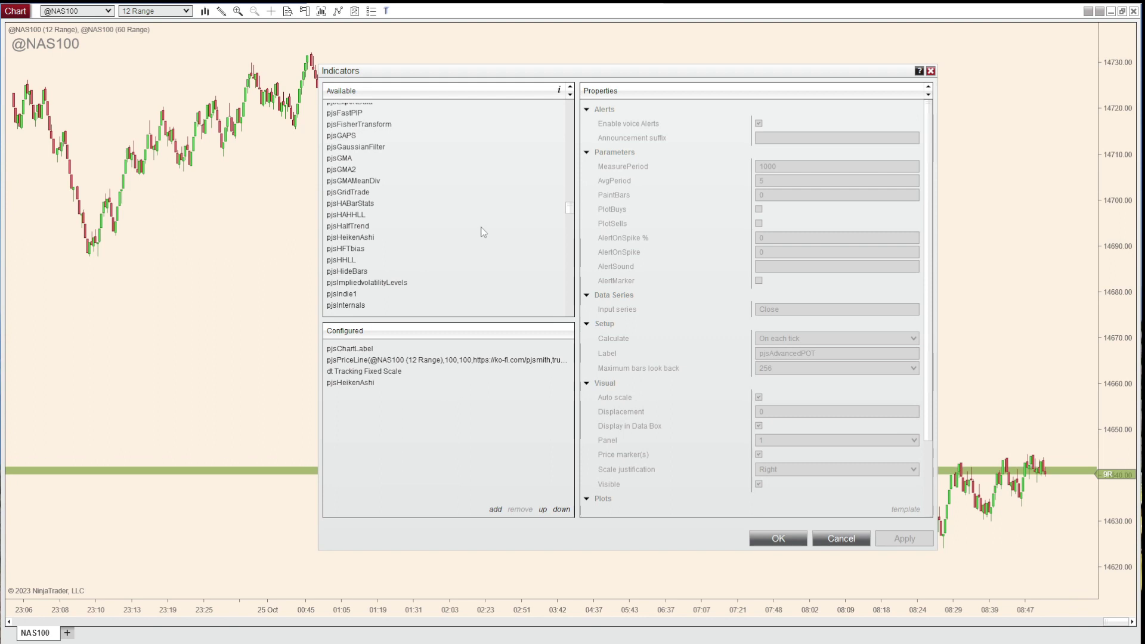
click(371, 238)
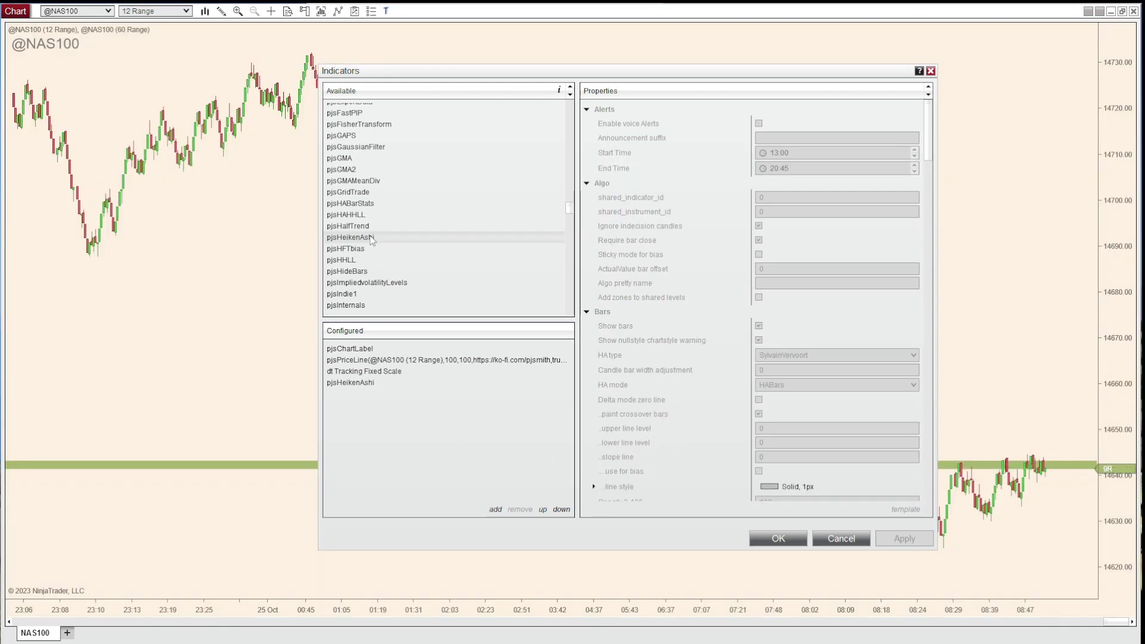
Add a second pjsHeikenAshi and open its template Load dialog.
double_click(365, 236)
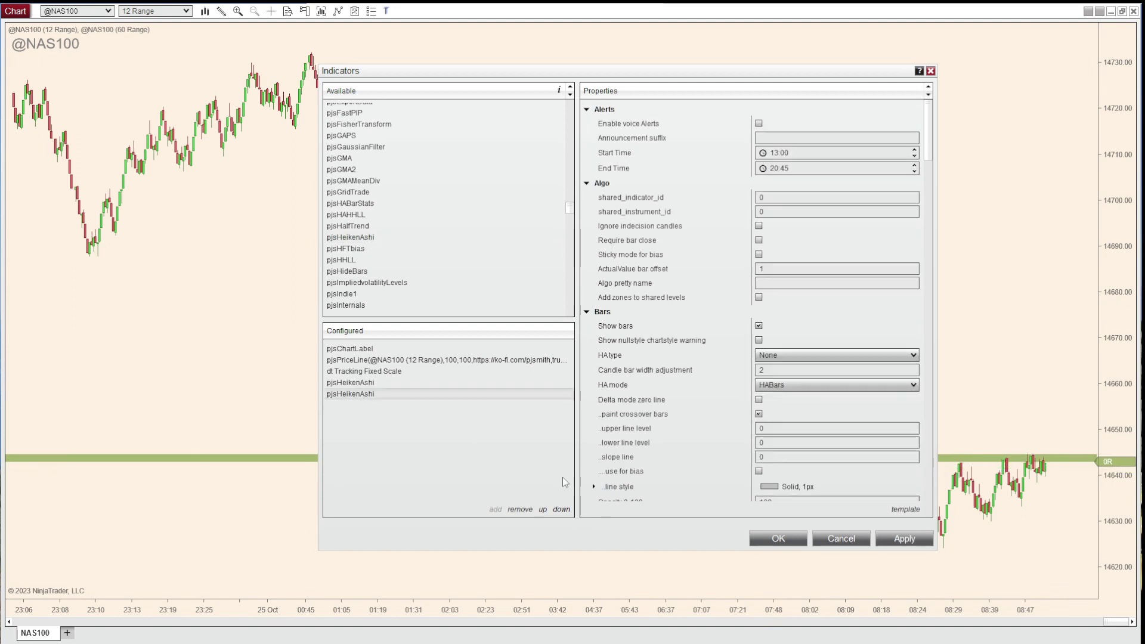
click(915, 512)
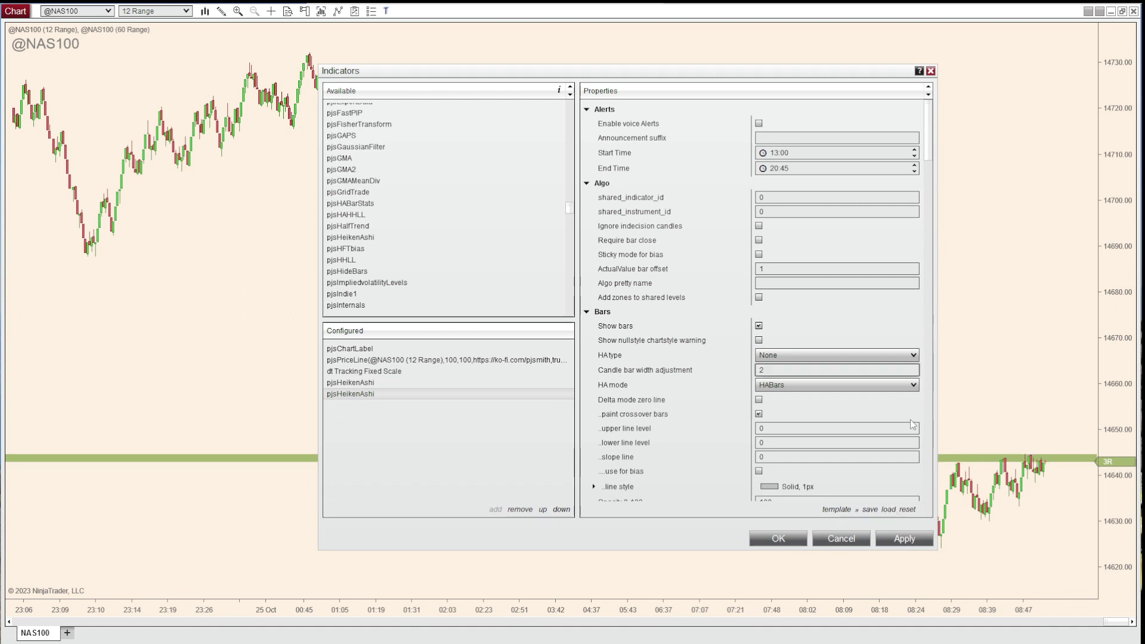
click(888, 509)
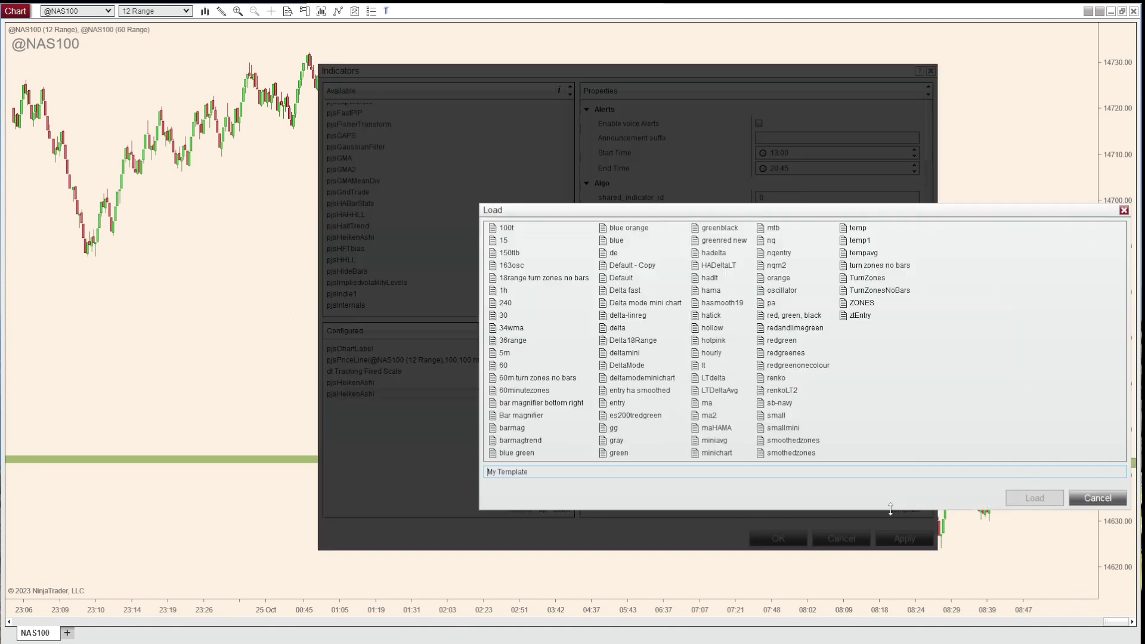
Load the TurnZonesNoBars template into the second pjsHeikenAshi.
click(879, 291)
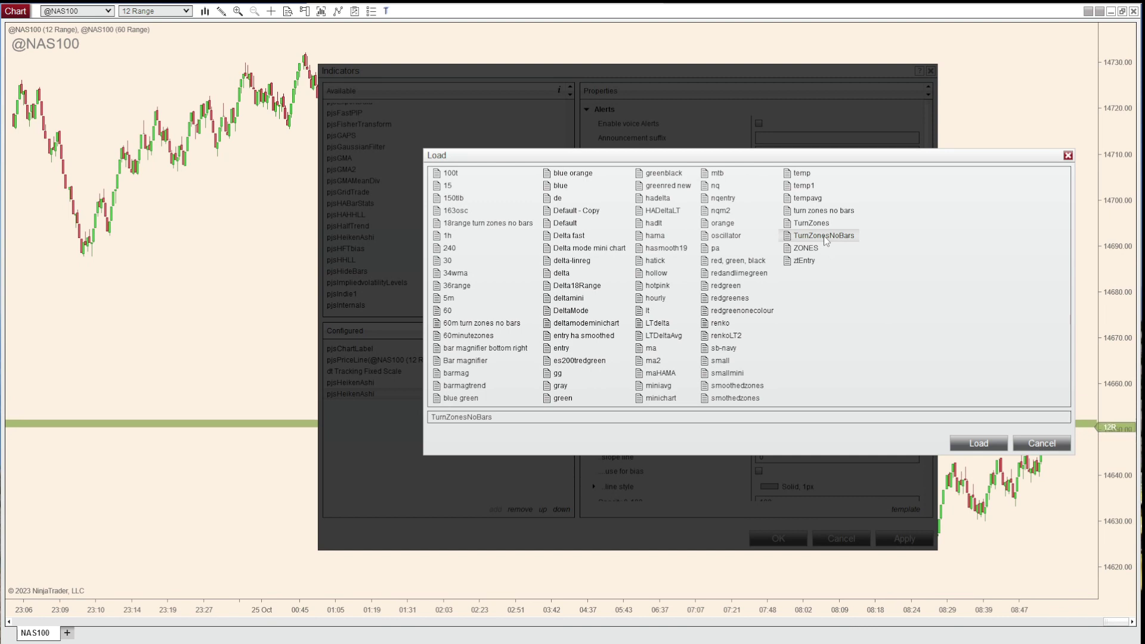
click(975, 444)
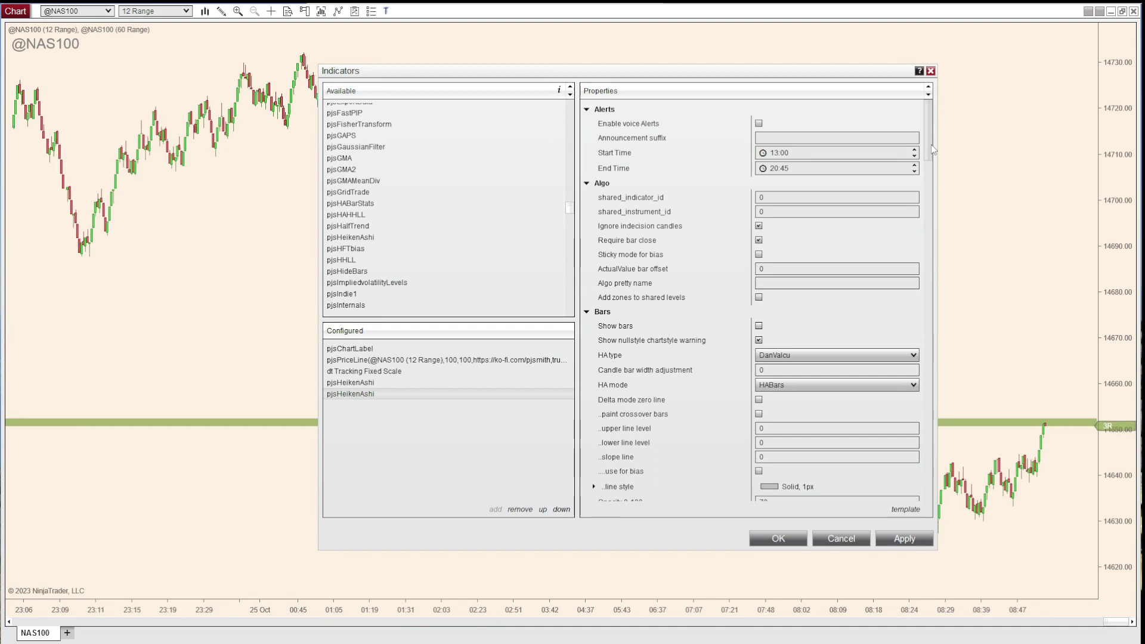
Uncheck Remove on first touch under Turn Zones.
scroll(932, 144, down, 3)
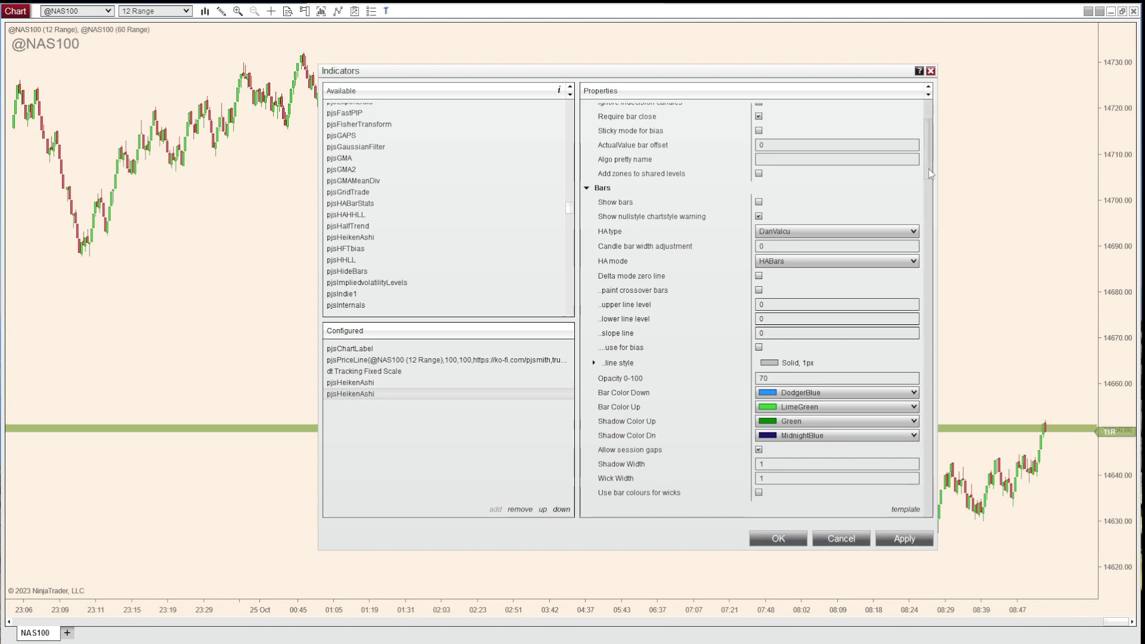
drag(928, 170, 954, 385)
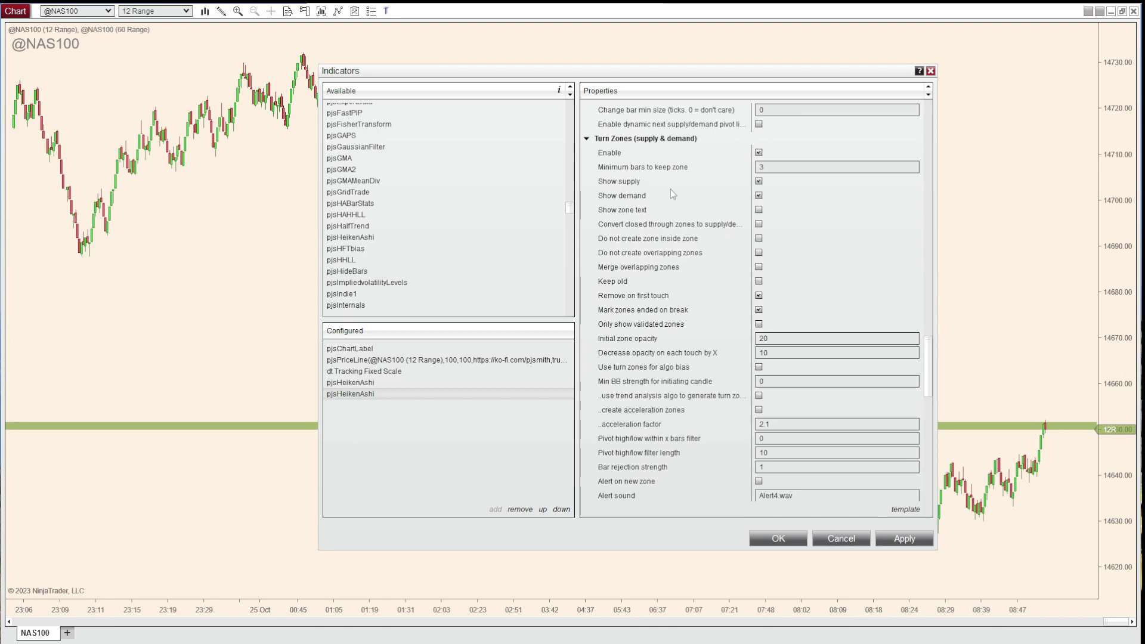
click(758, 152)
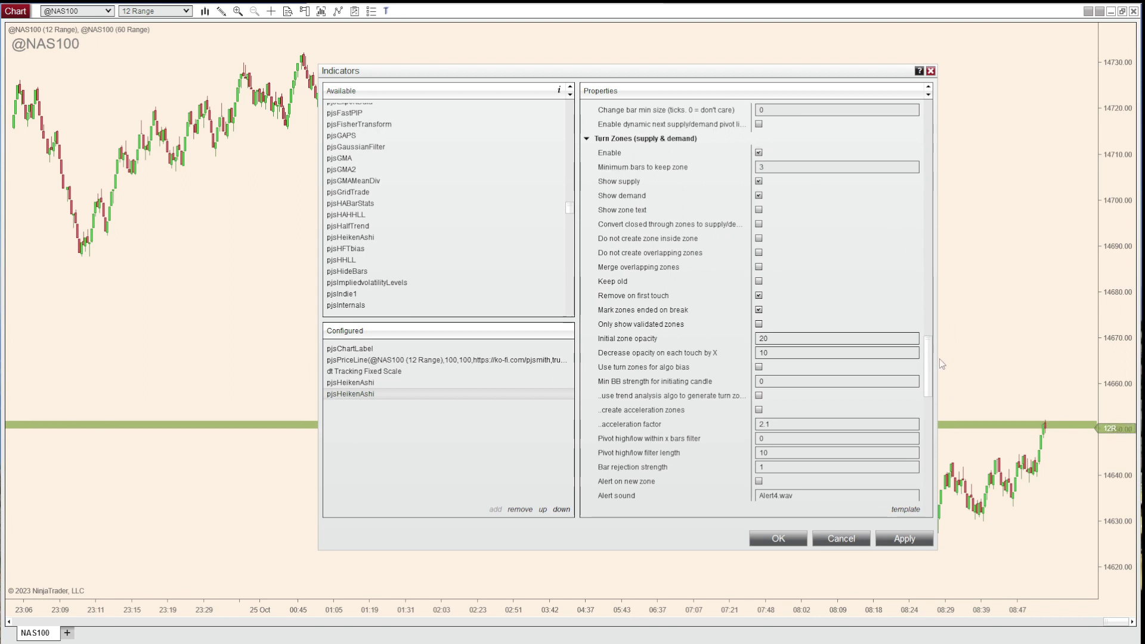
drag(928, 363, 929, 378)
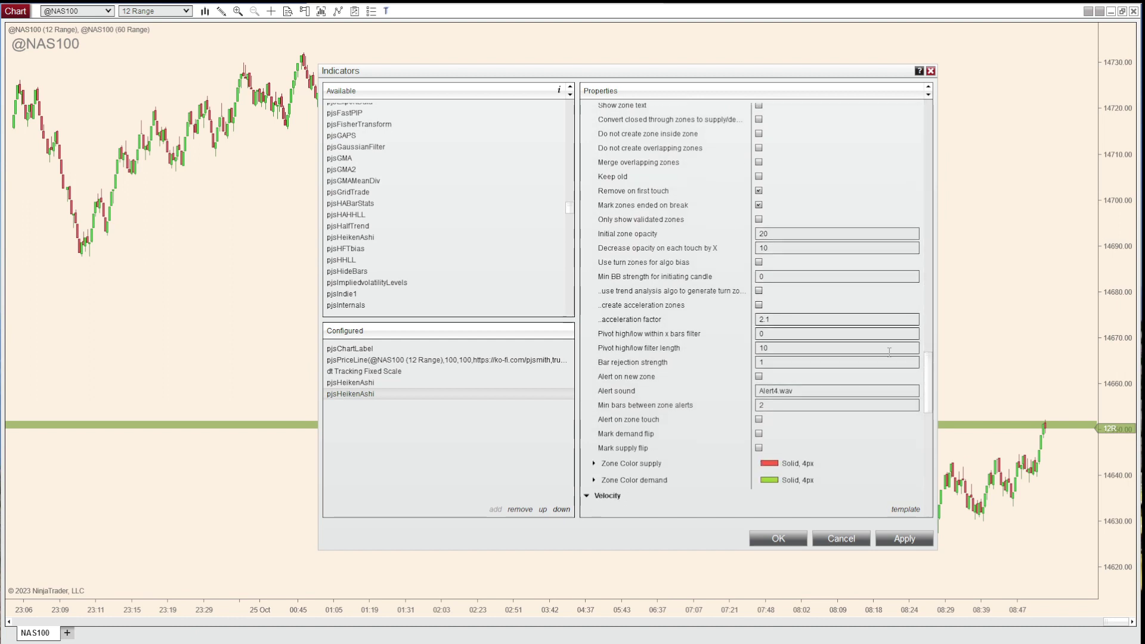
click(759, 192)
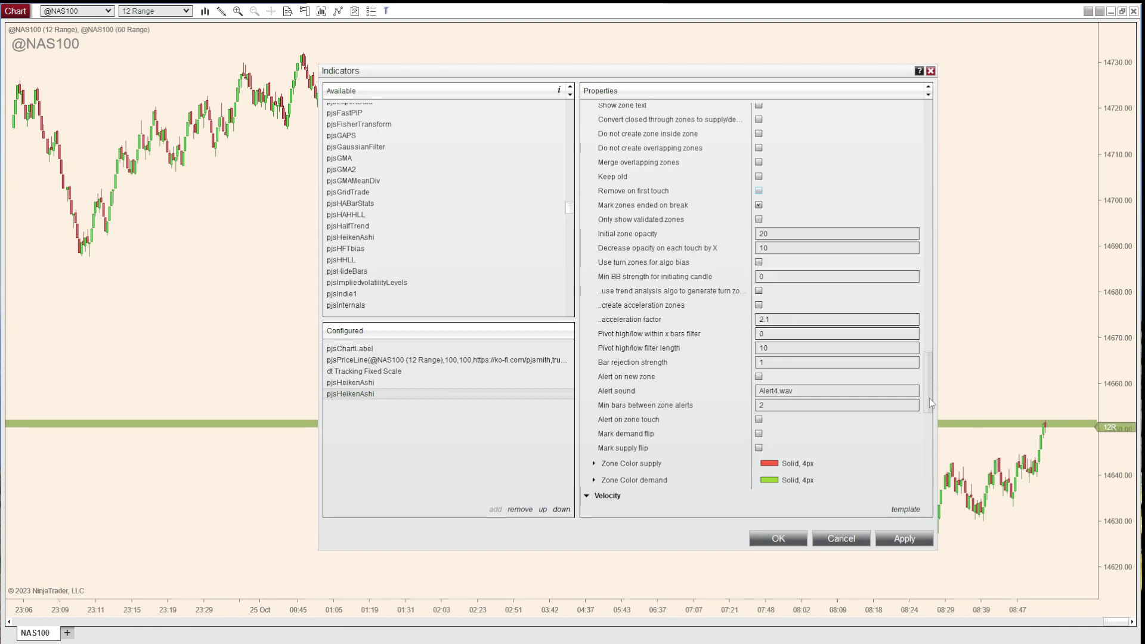
Expand the supply and demand Zone Color settings to check their widths.
scroll(930, 388, down, 5)
click(593, 287)
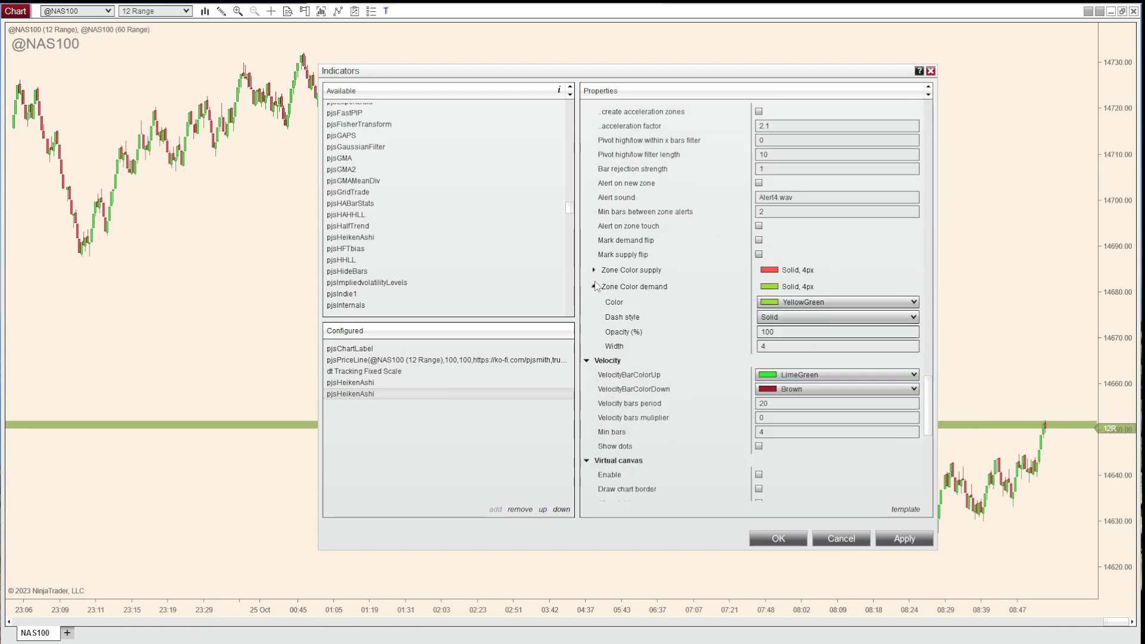
click(594, 270)
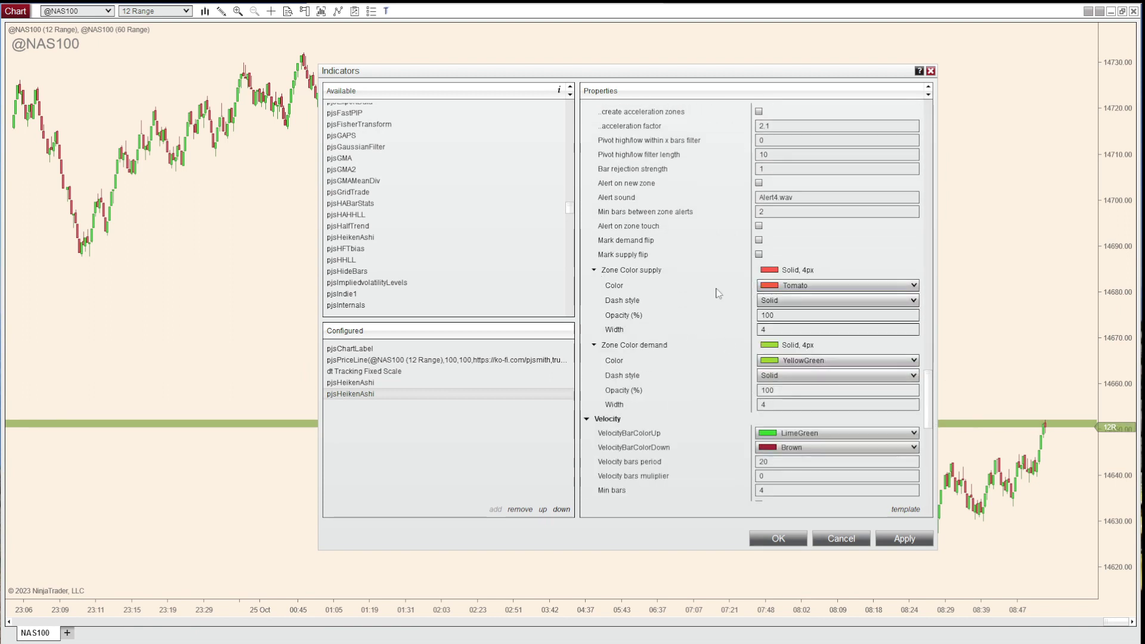
click(758, 329)
click(765, 404)
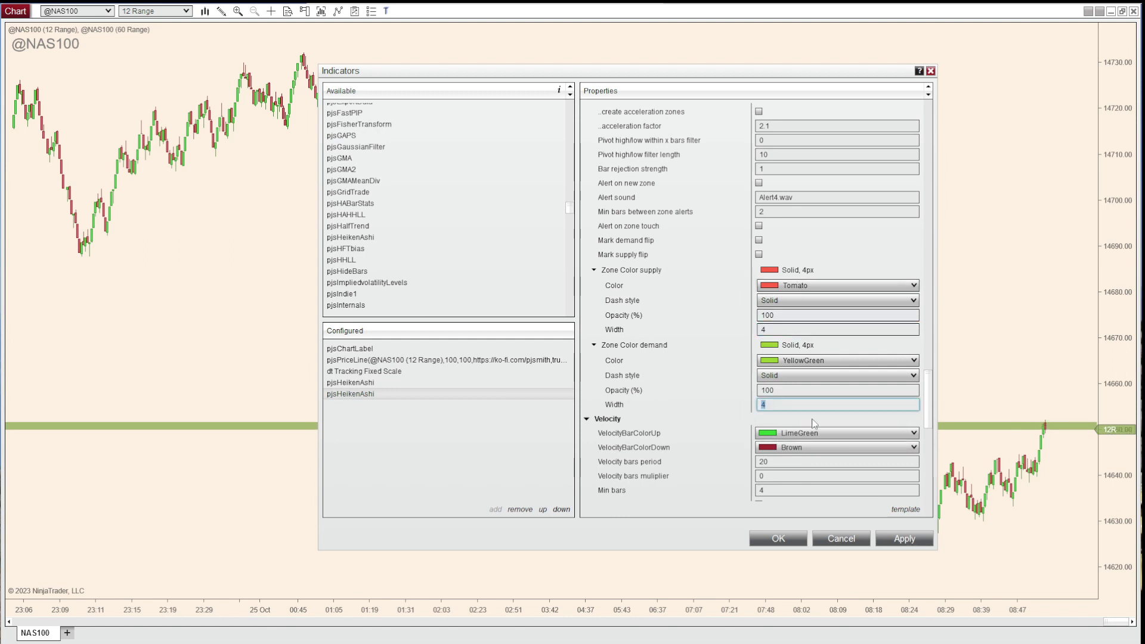
drag(928, 381, 928, 477)
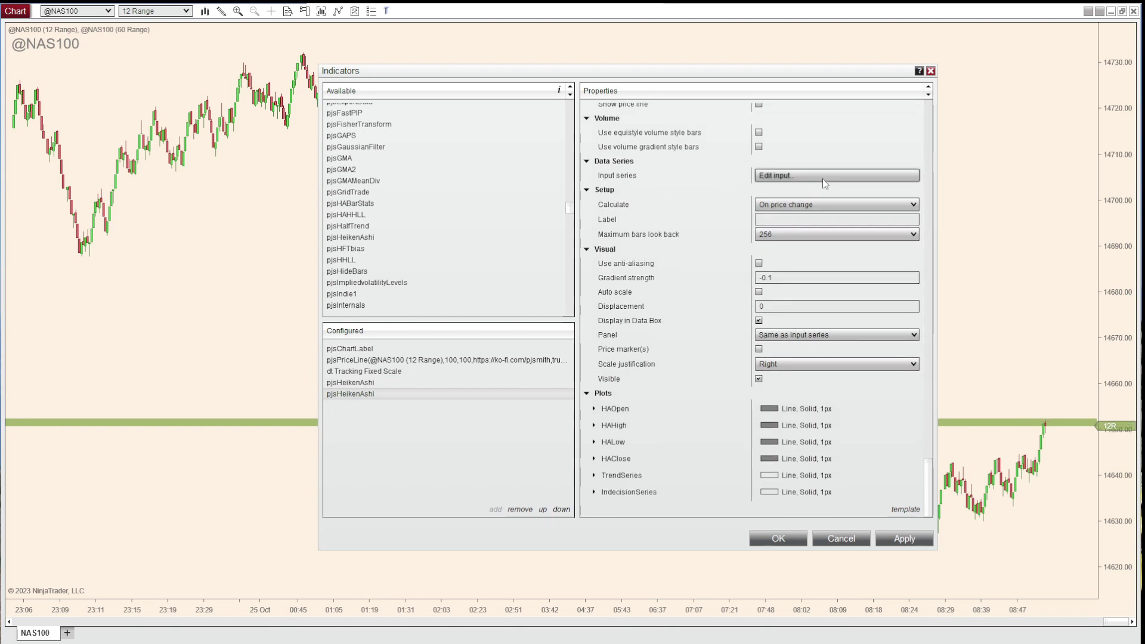
click(789, 174)
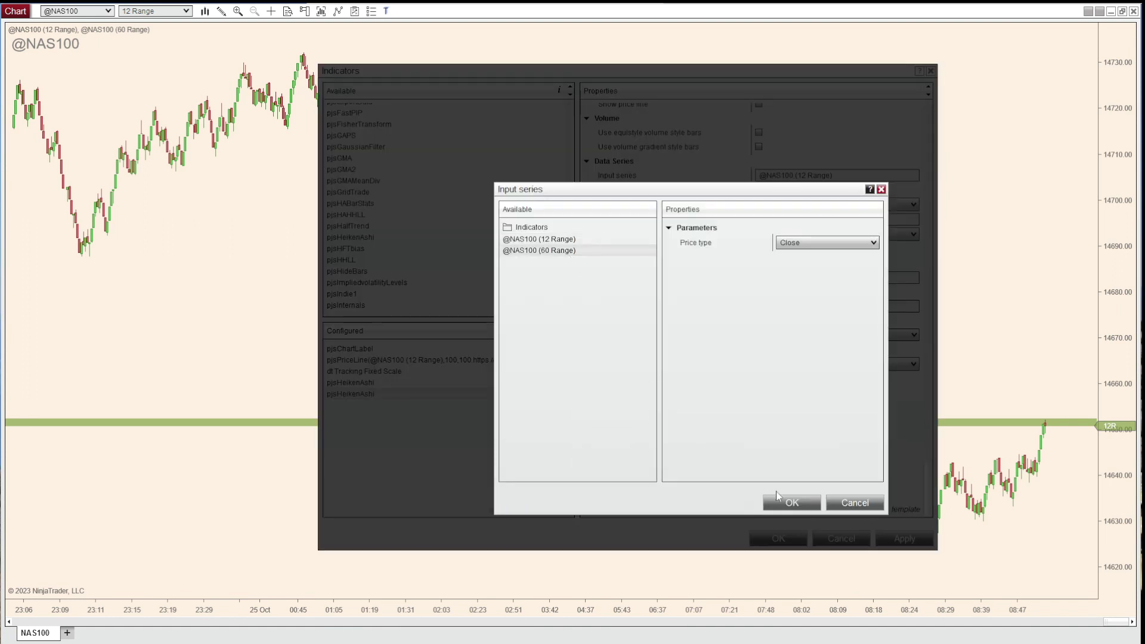
click(778, 496)
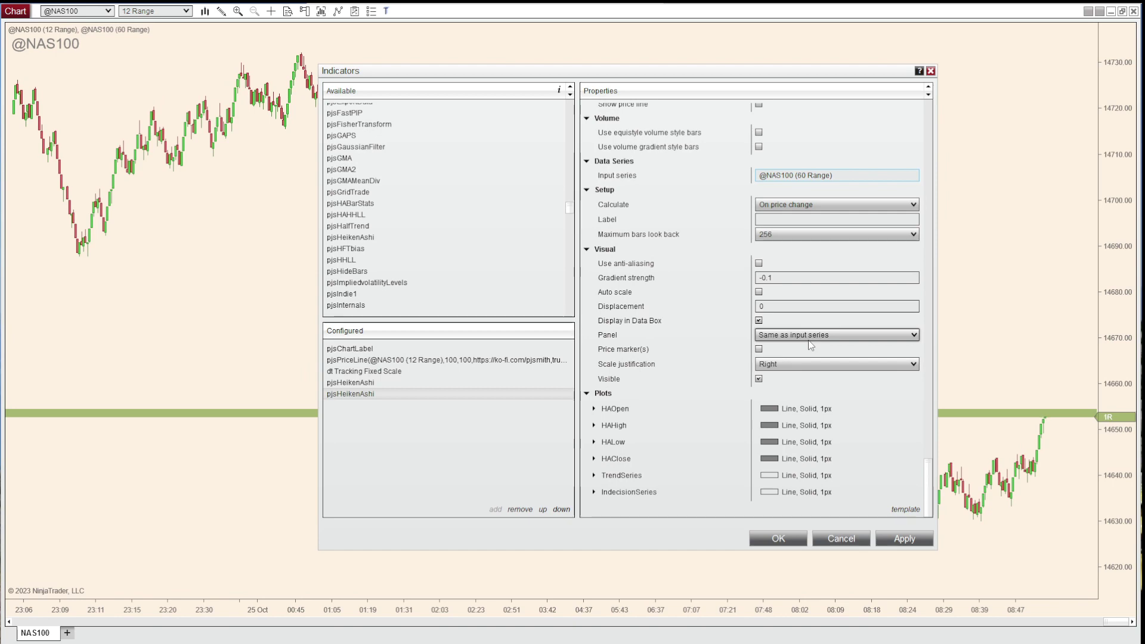
click(903, 538)
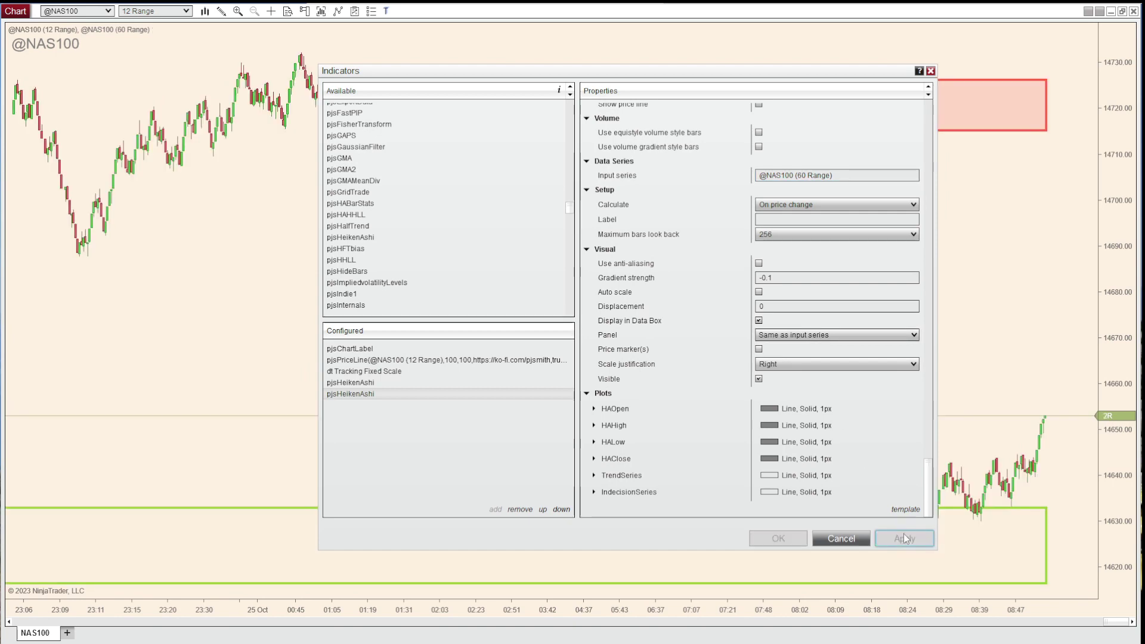
drag(881, 76, 0, 76)
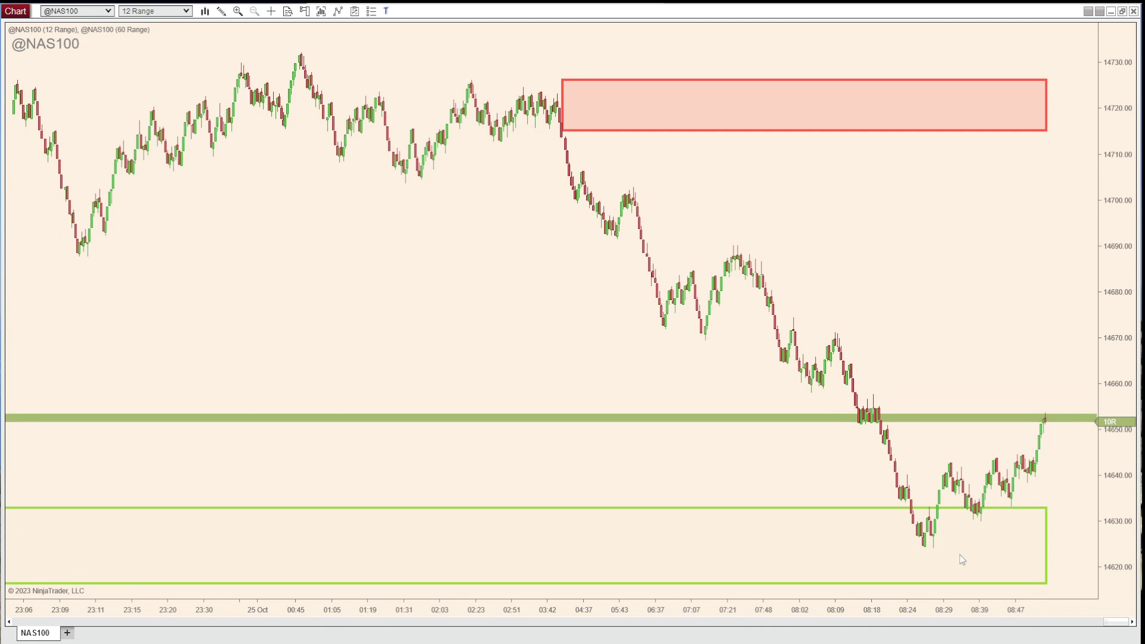
Reopen the Indicators window with Ctrl+I.
key(ctrl+i)
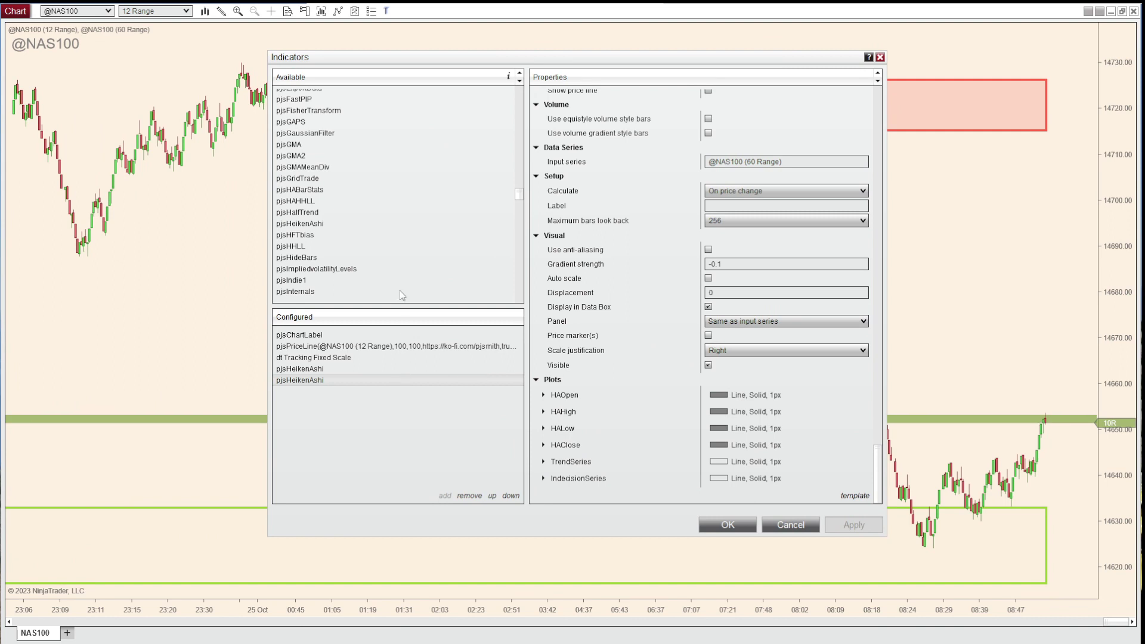
Add another pjsHeikenAshi and load the TurnZonesNoBars template into it.
click(402, 234)
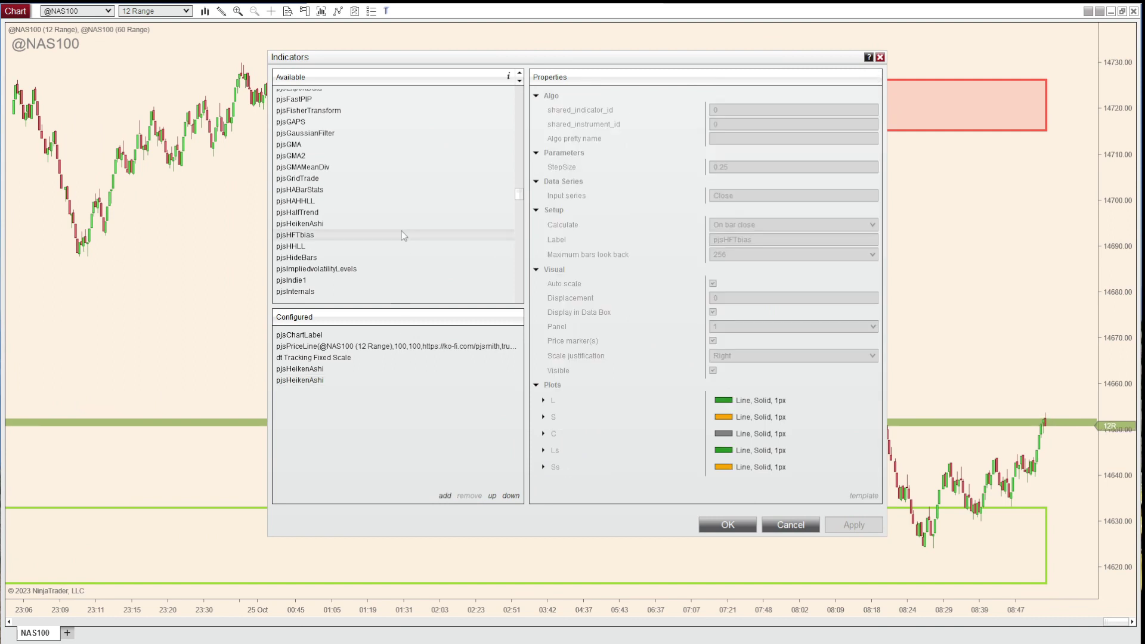
key(Up)
key(Up)
key(Up)
key(Up)
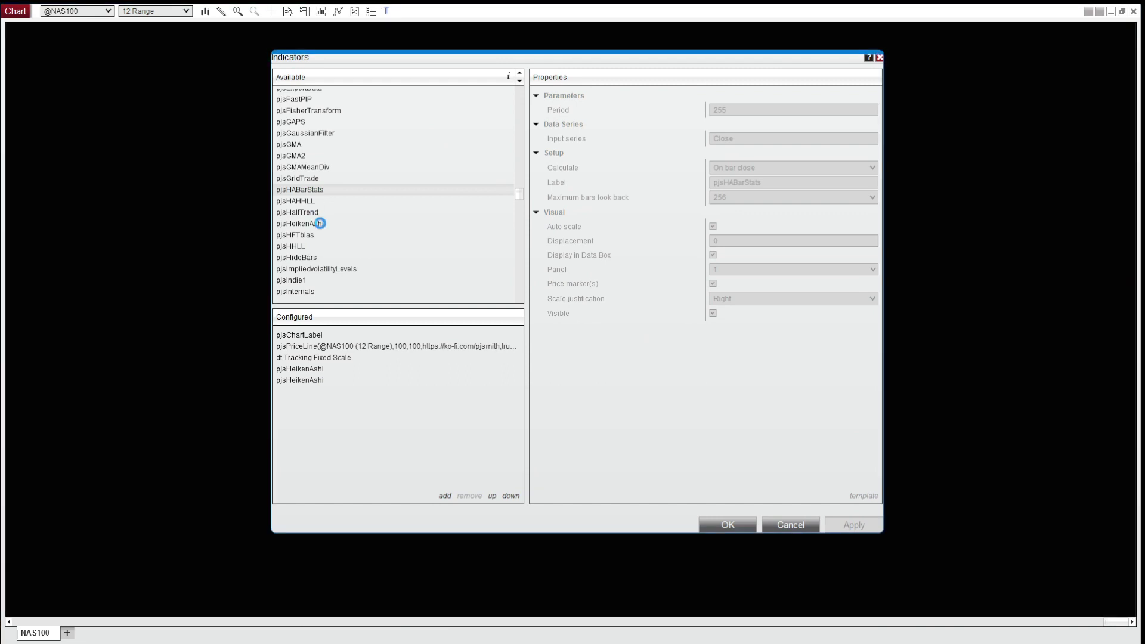
click(323, 225)
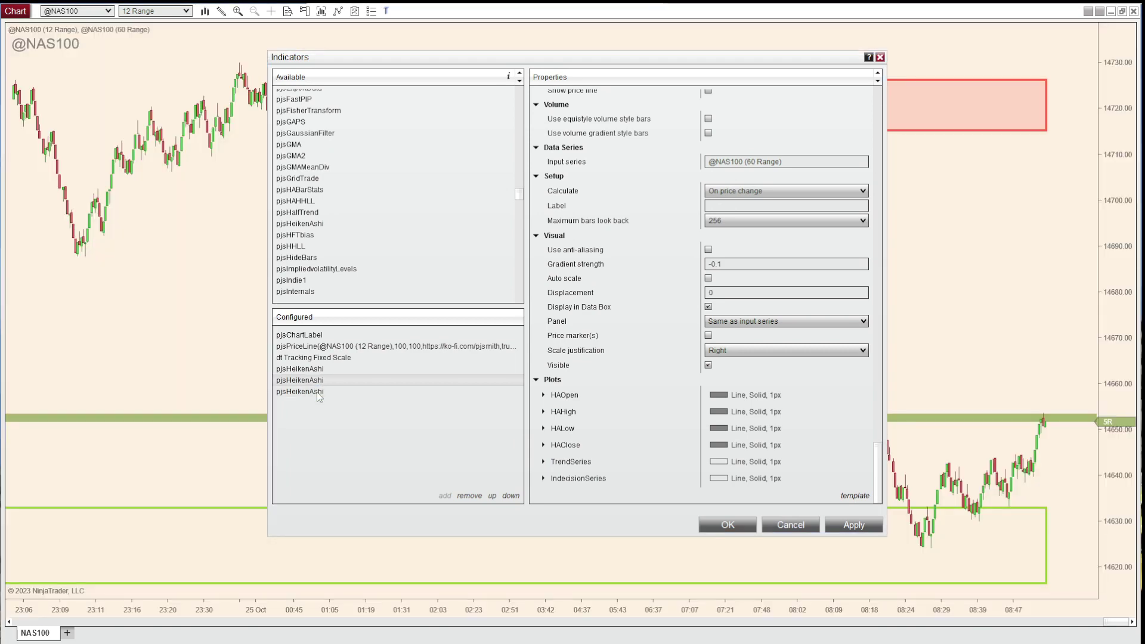
click(317, 392)
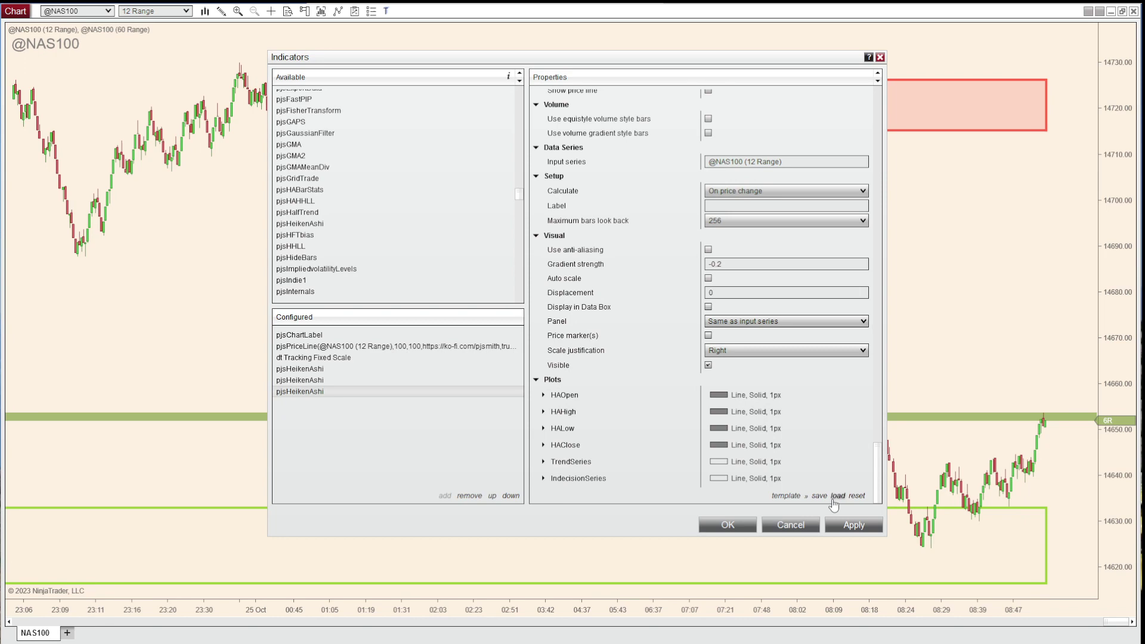
click(855, 496)
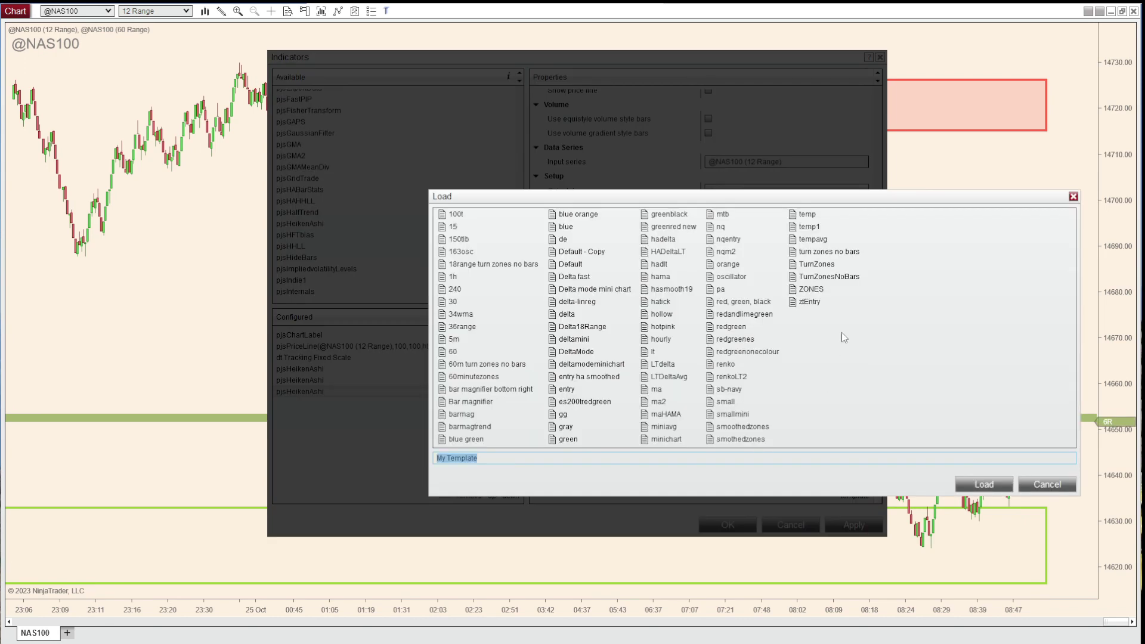
double_click(851, 277)
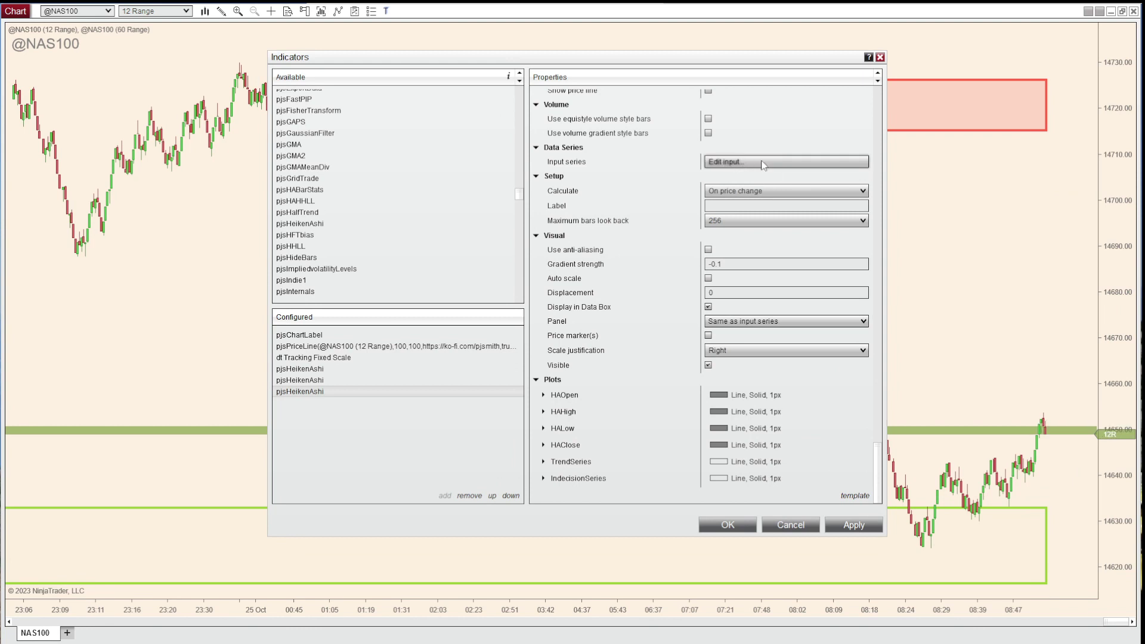
Make the supply and demand zones 1 px wide at 20% opacity and confirm.
scroll(868, 383, up, 8)
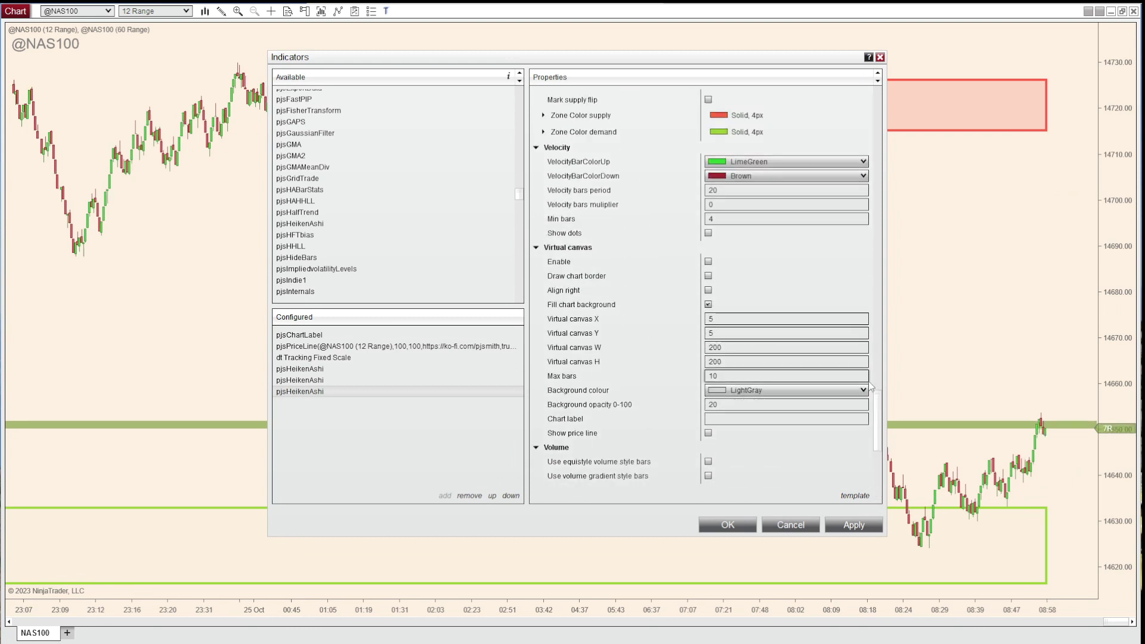
scroll(871, 386, up, 7)
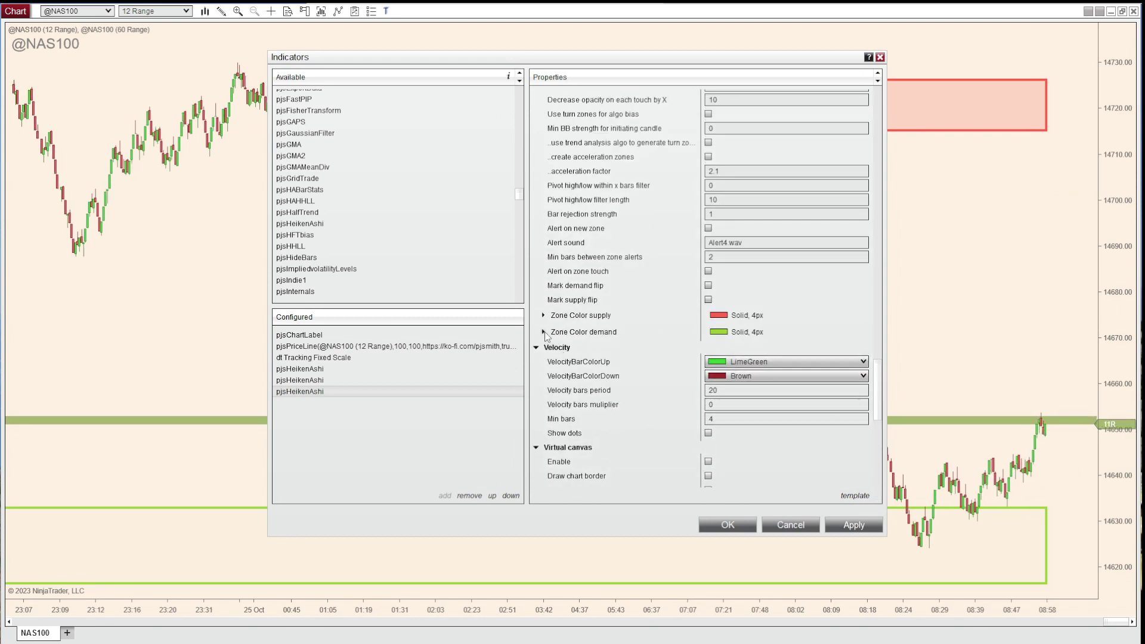
click(543, 331)
click(543, 315)
scroll(764, 411, down, 2)
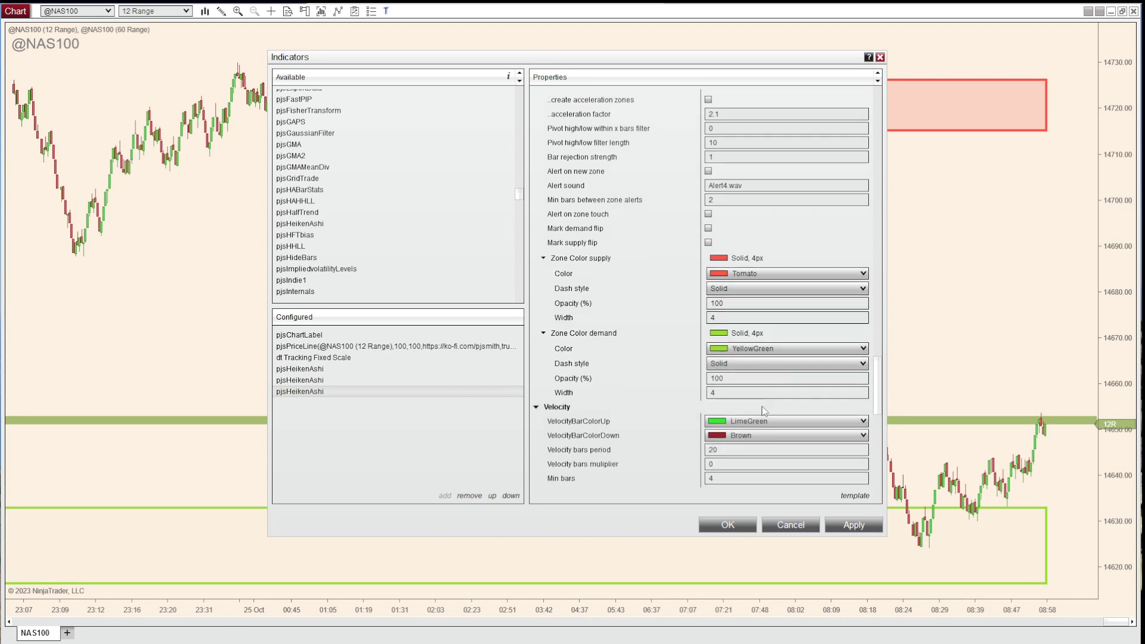
double_click(740, 394)
text(1)
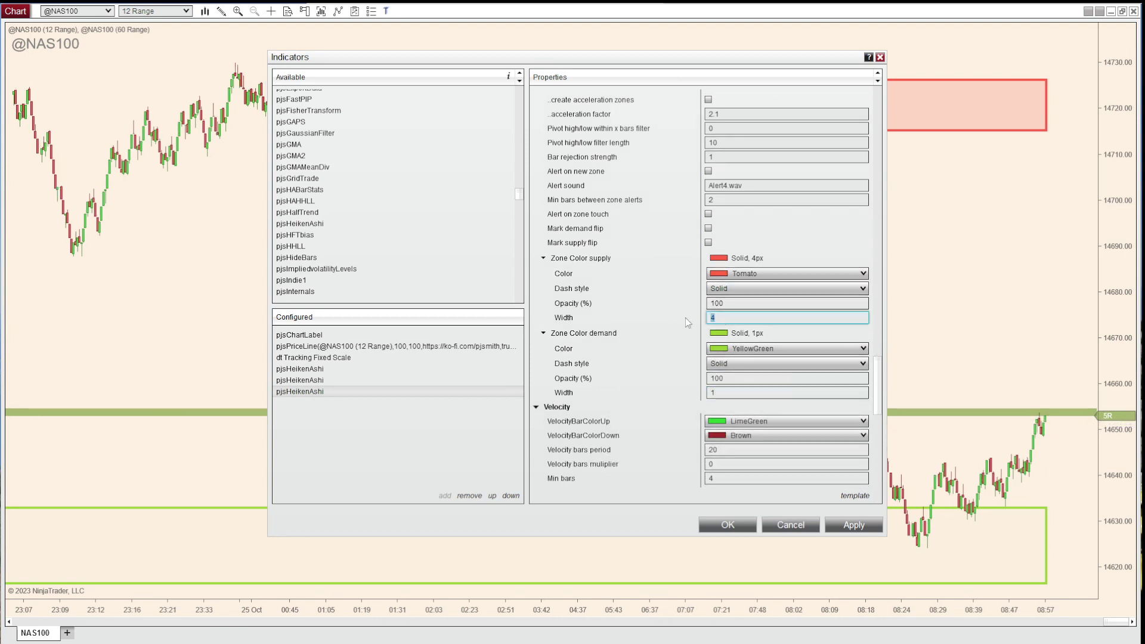
key(shift+Tab)
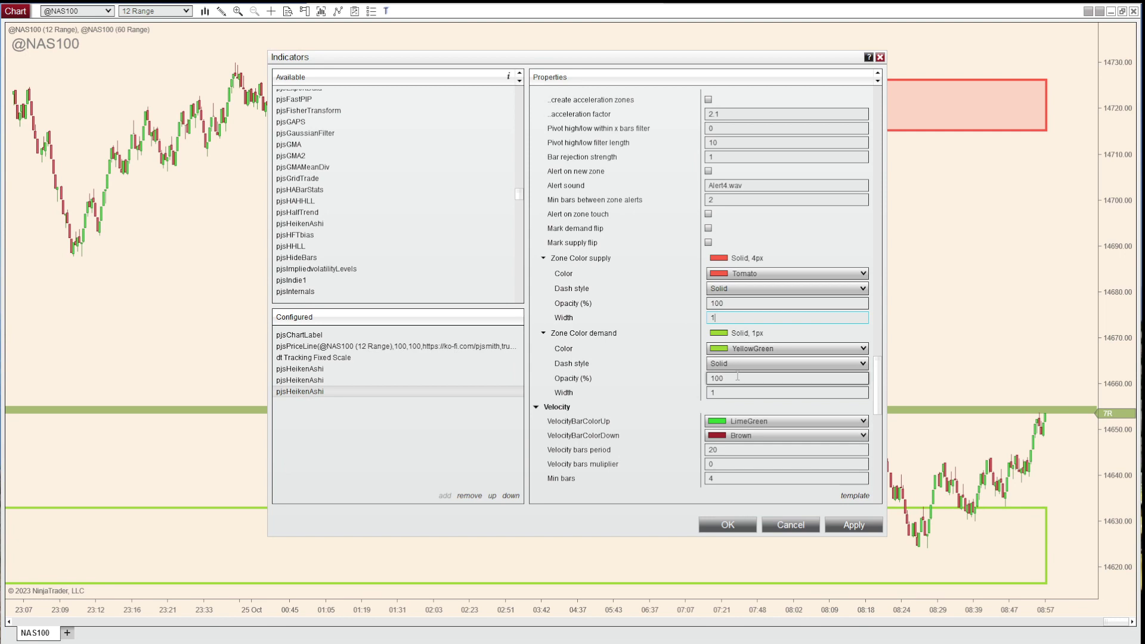
text(20)
key(shift+Tab)
key(shift+Tab)
key(shift+Tab)
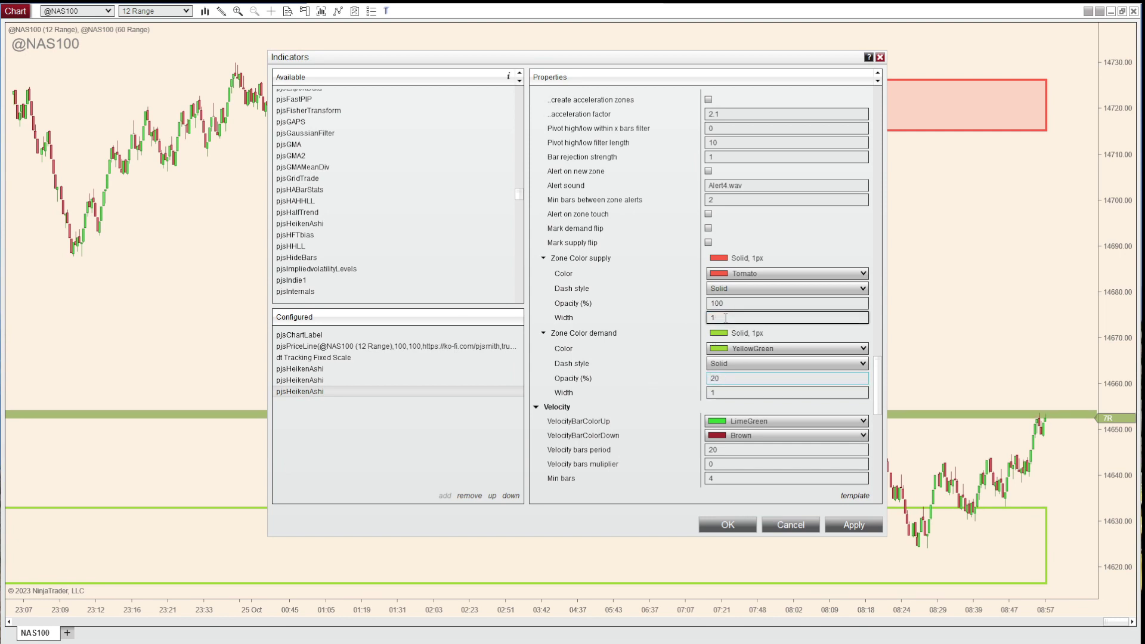
text(20)
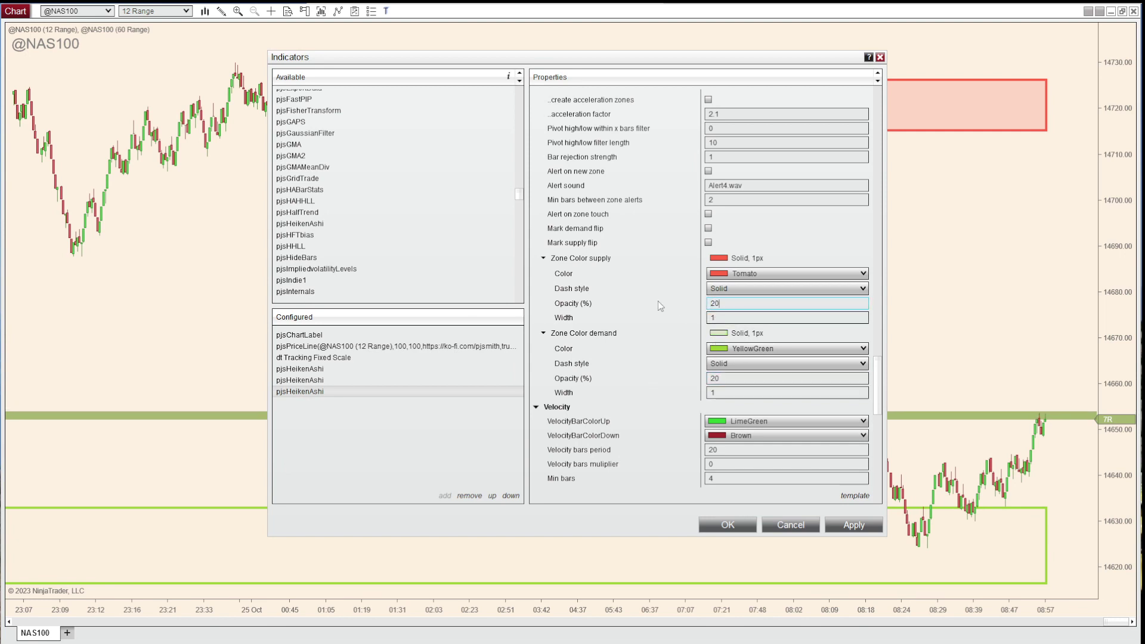
click(732, 520)
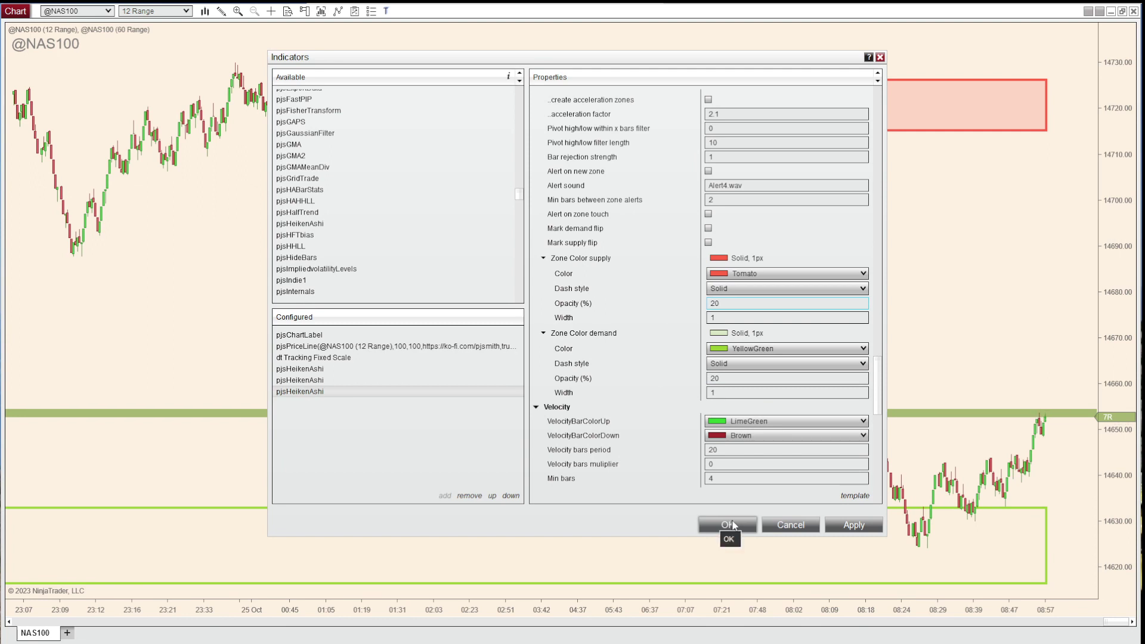
drag(759, 417, 378, 410)
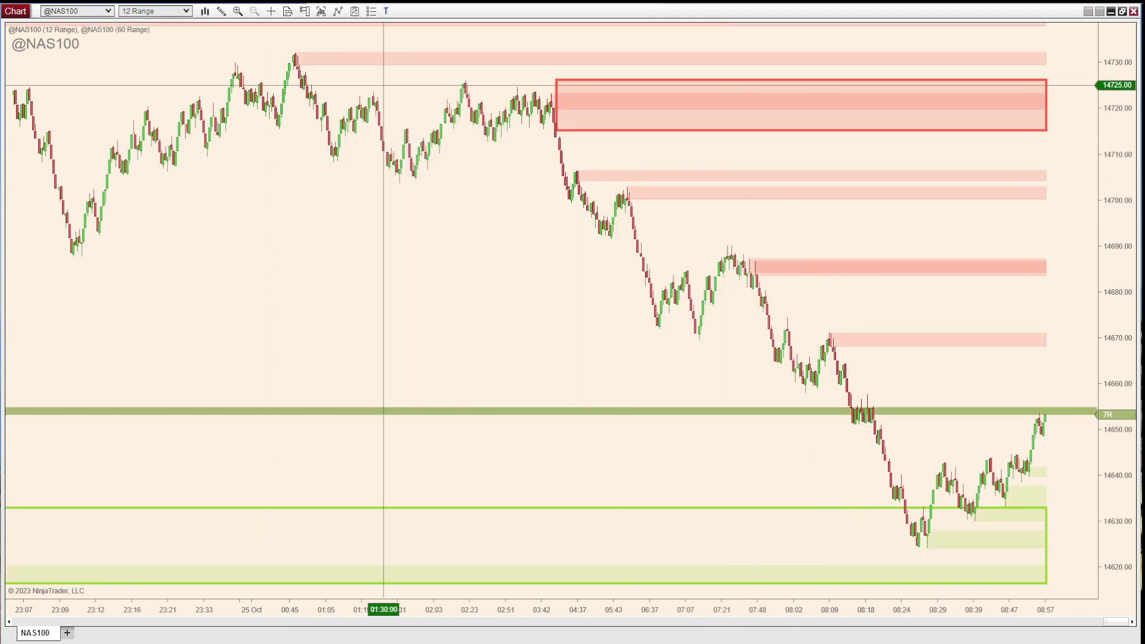